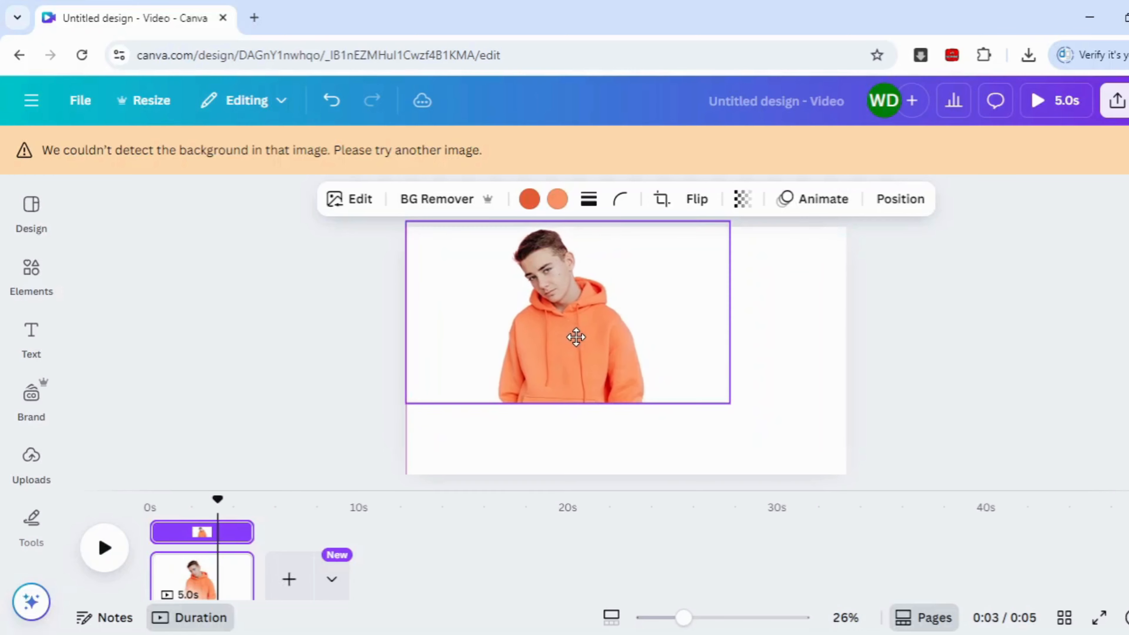
Enlarge the photo of the man in the orange hoodie to fill the page and remove its background.
{"action": "left_click_drag", "start_coordinate": [730, 409], "coordinate": [847, 467]}
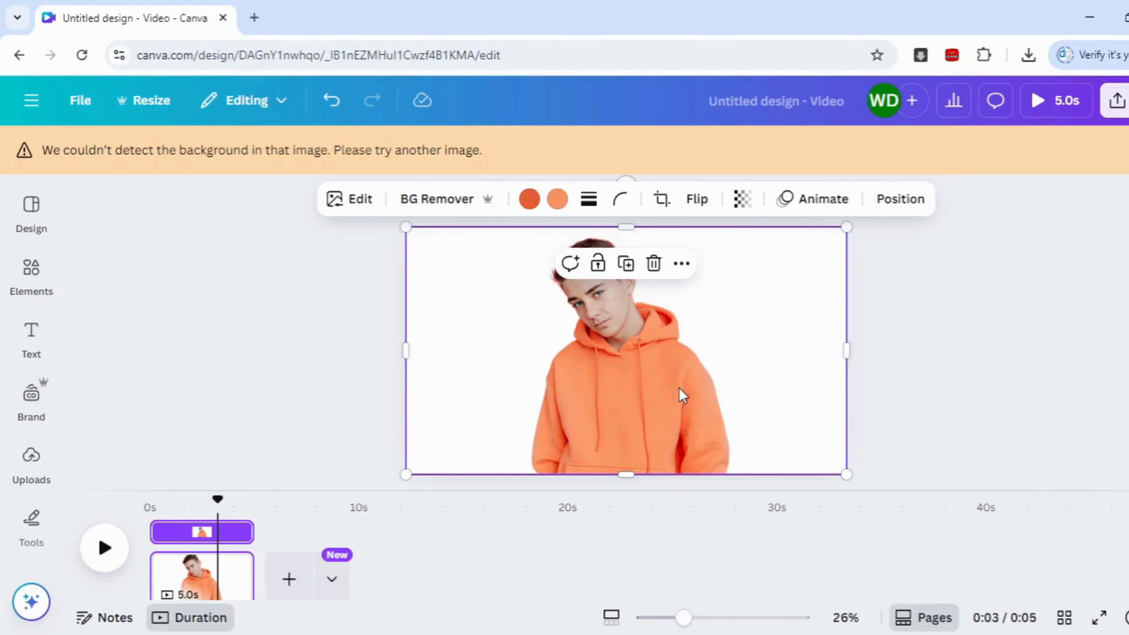
{"action": "left_click", "coordinate": [437, 201]}
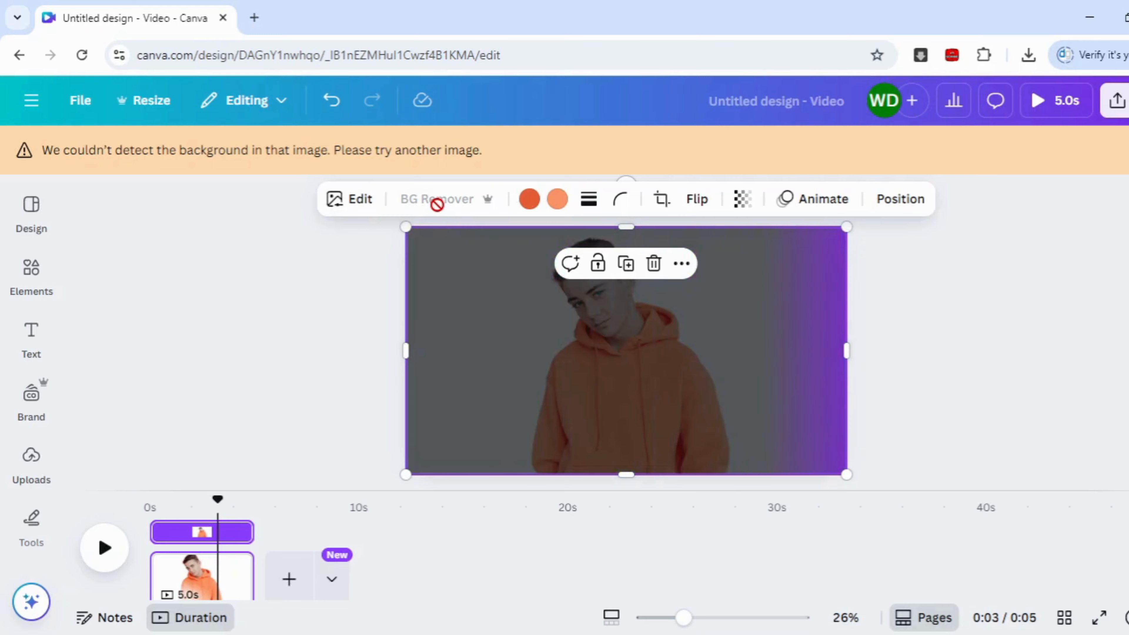
{"action": "left_click", "coordinate": [251, 296]}
{"action": "left_click", "coordinate": [559, 373]}
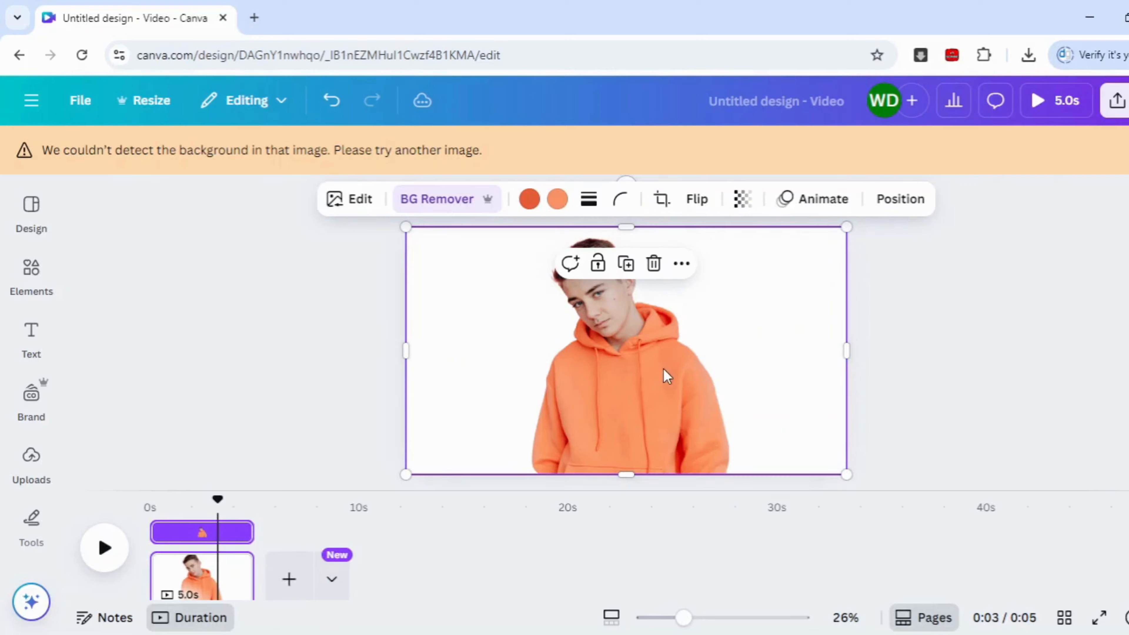
Search the apps for "warp" and open the Warp Brush app for the hoodie photo.
{"action": "scroll", "coordinate": [32, 534], "scroll_direction": "down", "scroll_amount": 3}
{"action": "left_click", "coordinate": [40, 522]}
{"action": "scroll", "coordinate": [39, 516], "scroll_direction": "down", "scroll_amount": 1}
{"action": "scroll", "coordinate": [38, 511], "scroll_direction": "down", "scroll_amount": 2}
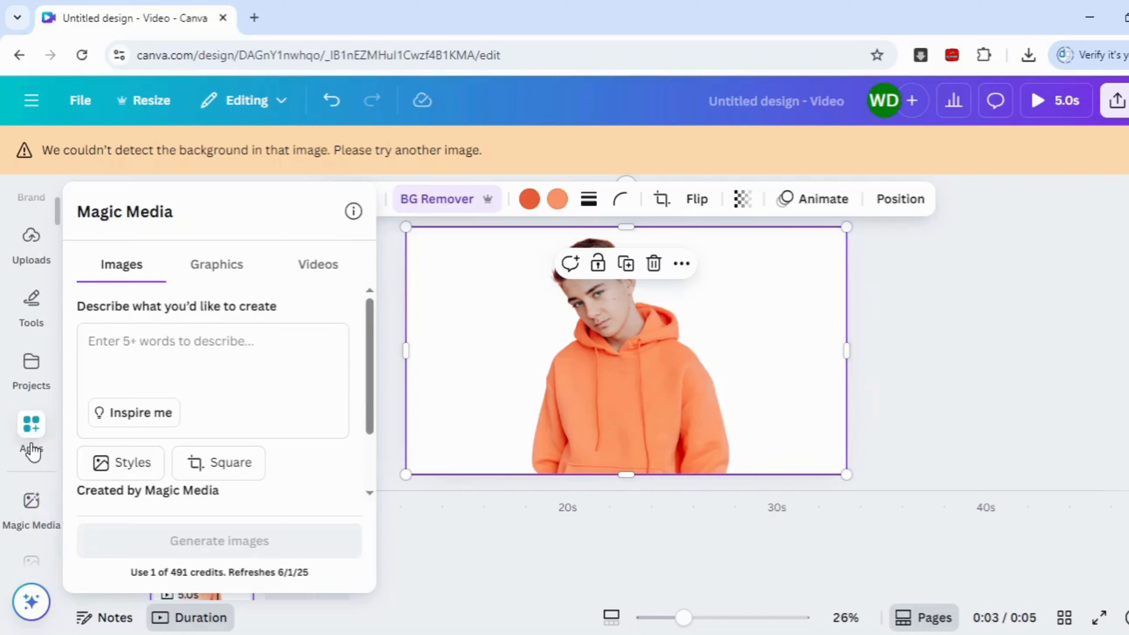
{"action": "left_click", "coordinate": [39, 440]}
{"action": "left_click", "coordinate": [117, 211]}
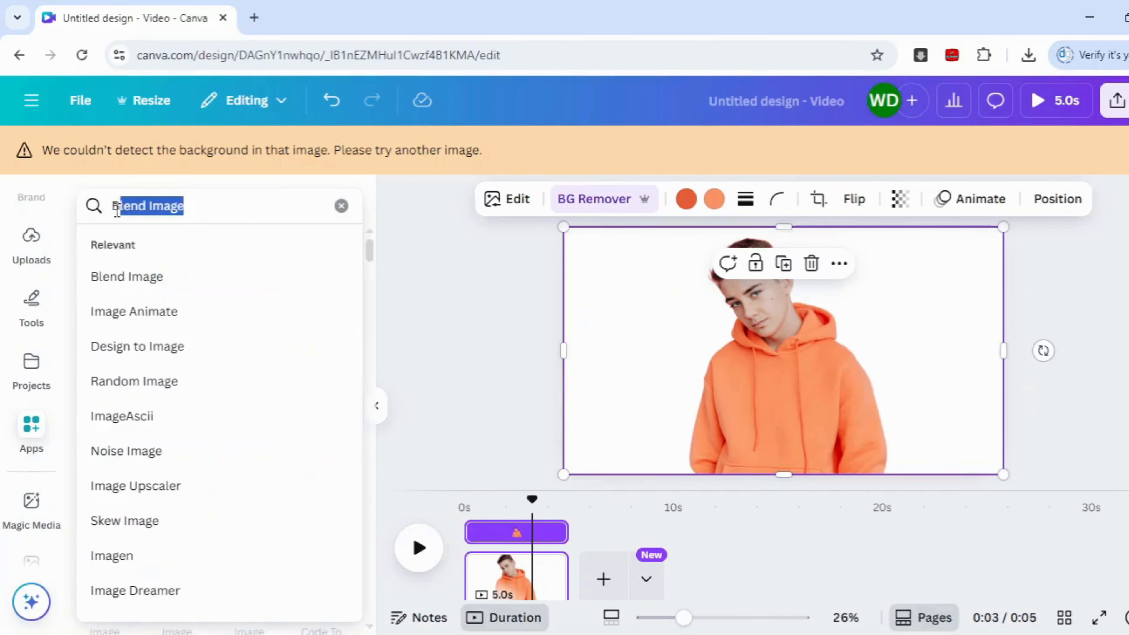
{"action": "key", "text": "BackSpace"}
{"action": "type", "text": "warp"}
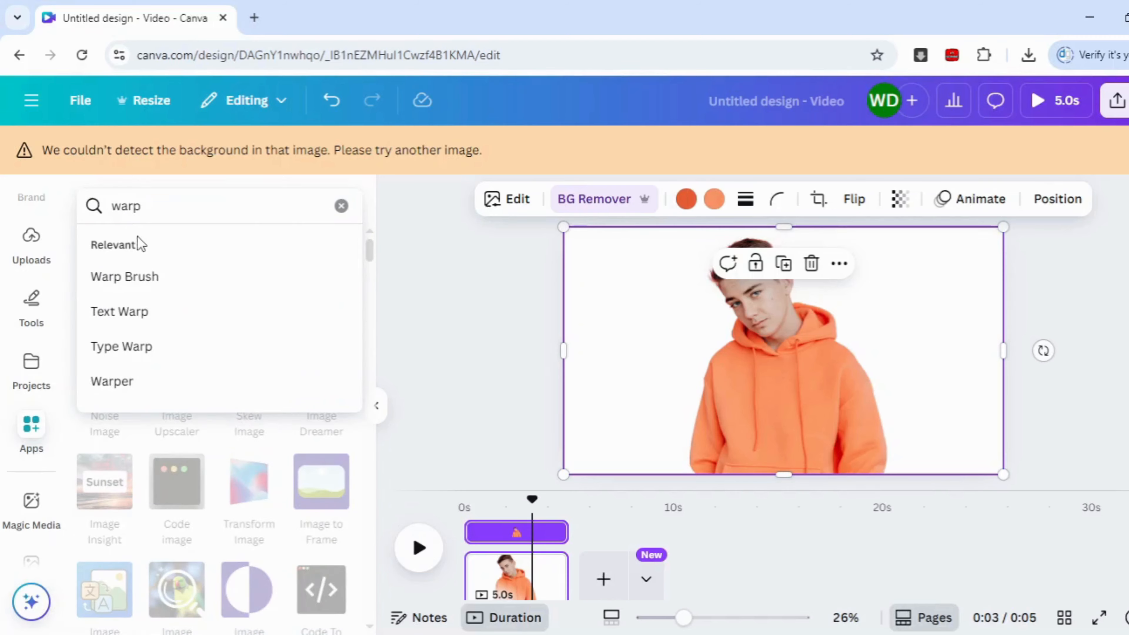
{"action": "left_click", "coordinate": [143, 277]}
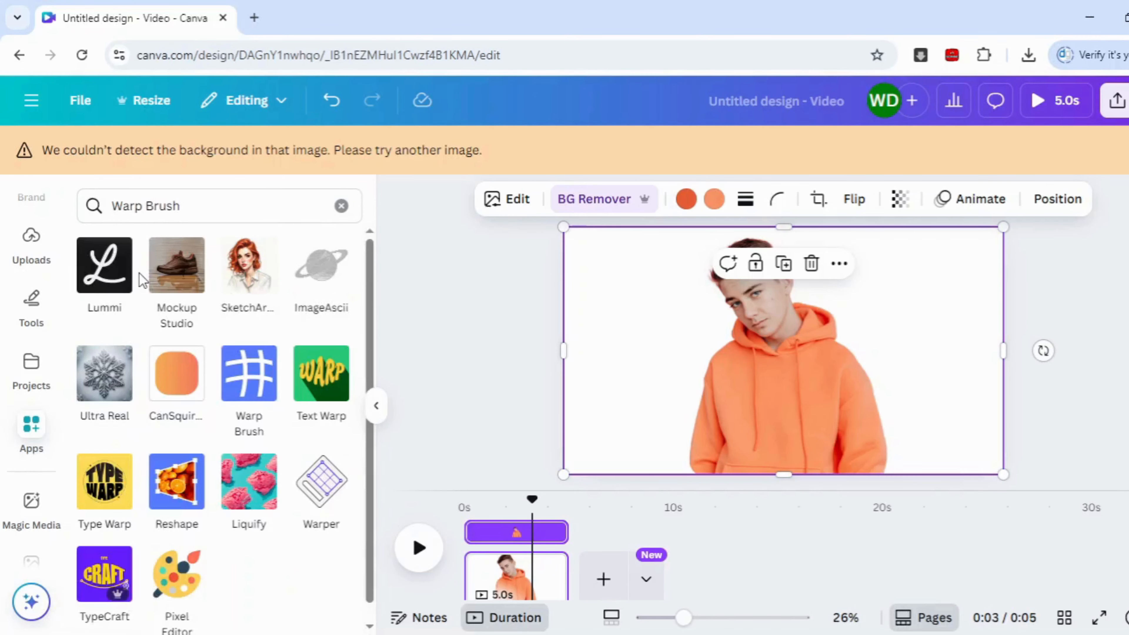
{"action": "left_click", "coordinate": [260, 398]}
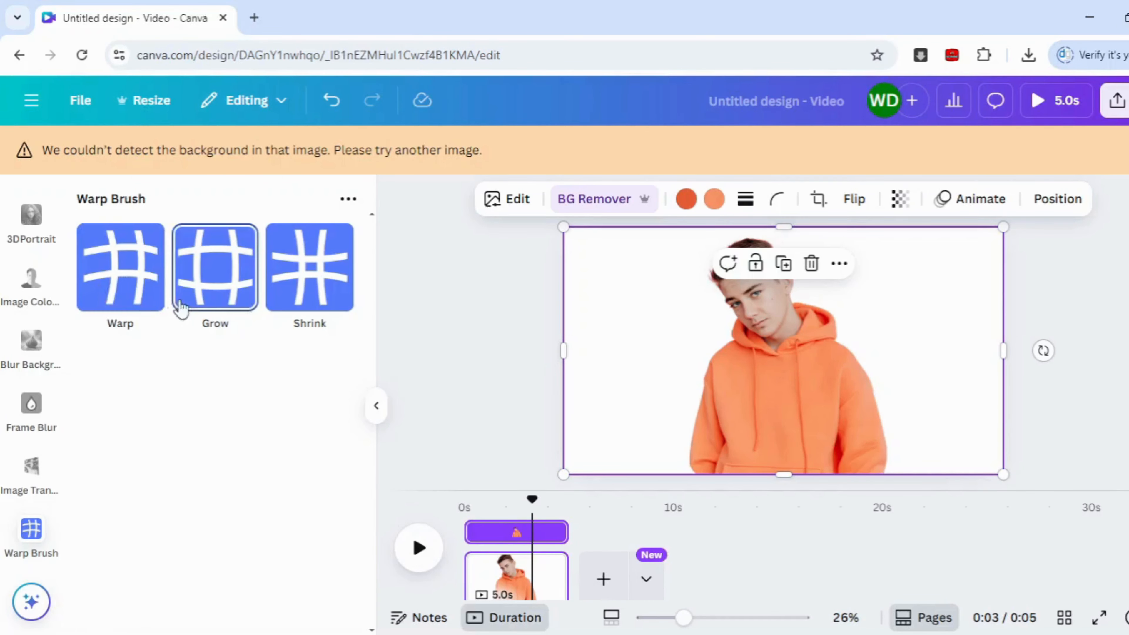
Using the Warp brush at size 104, smear the hoodie's shoulder and sleeve outward to the image's right edge and save the result.
{"action": "left_click", "coordinate": [119, 269]}
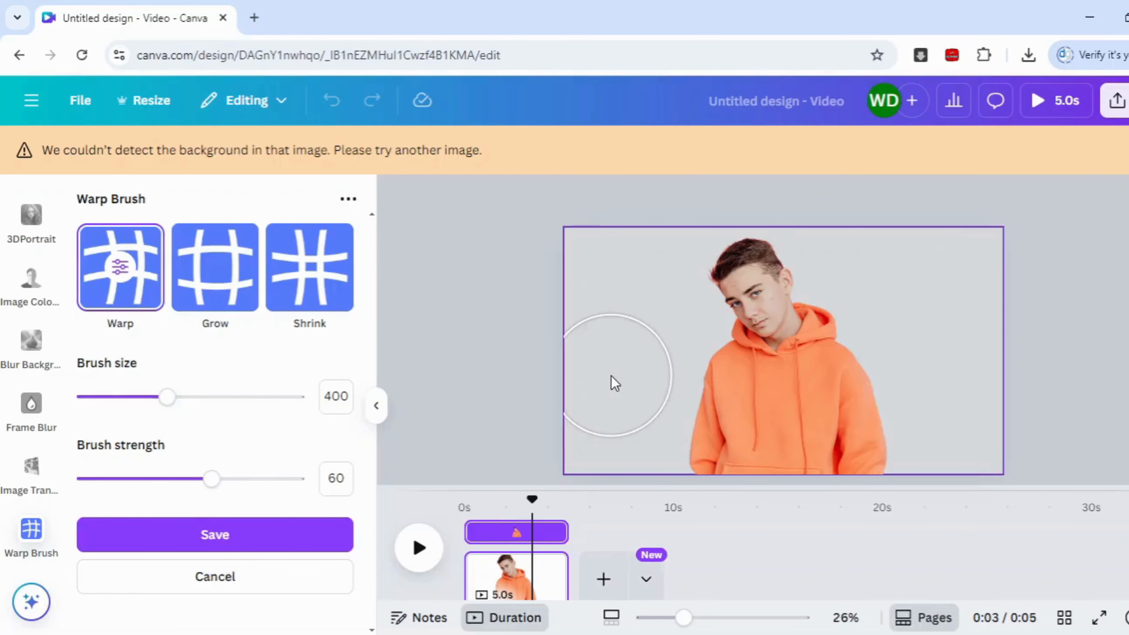
{"action": "left_click_drag", "start_coordinate": [170, 405], "coordinate": [104, 402]}
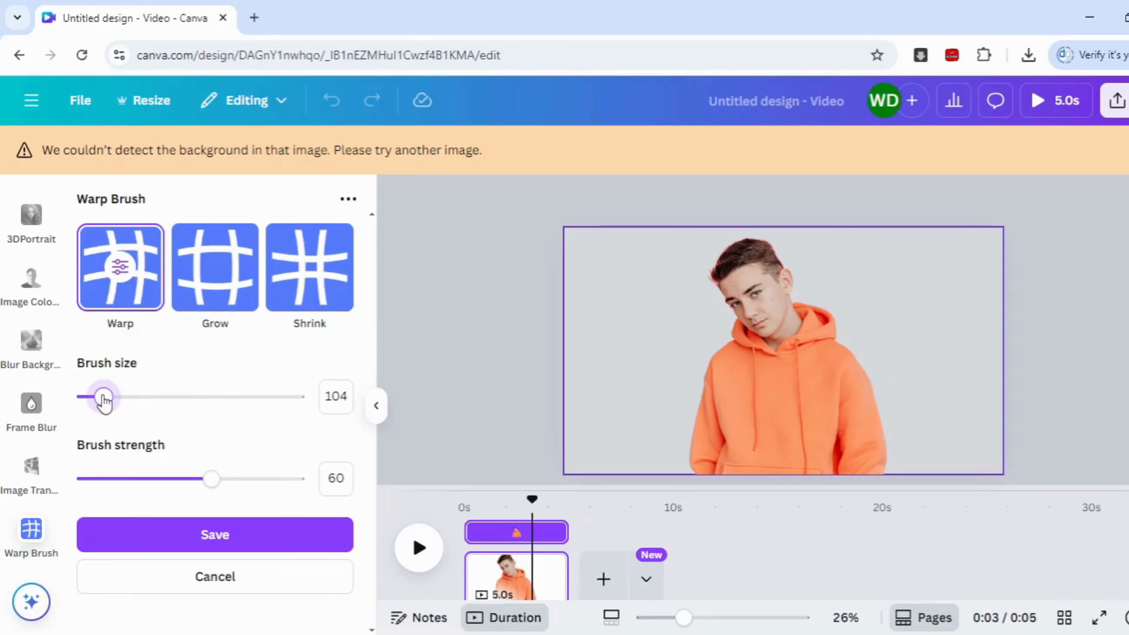
{"action": "left_click_drag", "start_coordinate": [833, 321], "coordinate": [879, 277]}
{"action": "left_click_drag", "start_coordinate": [850, 329], "coordinate": [863, 342]}
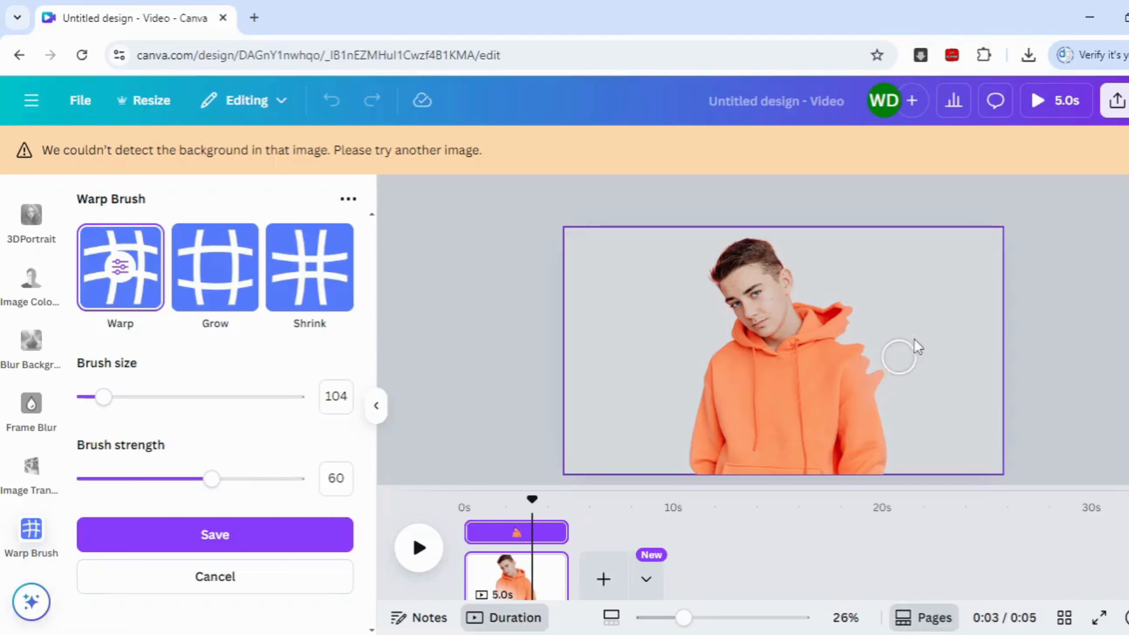
{"action": "mouse_move", "coordinate": [844, 423]}
{"action": "left_mouse_down"}
{"action": "mouse_move", "coordinate": [980, 428]}
{"action": "mouse_move", "coordinate": [880, 454]}
{"action": "mouse_move", "coordinate": [989, 452]}
{"action": "left_mouse_up"}
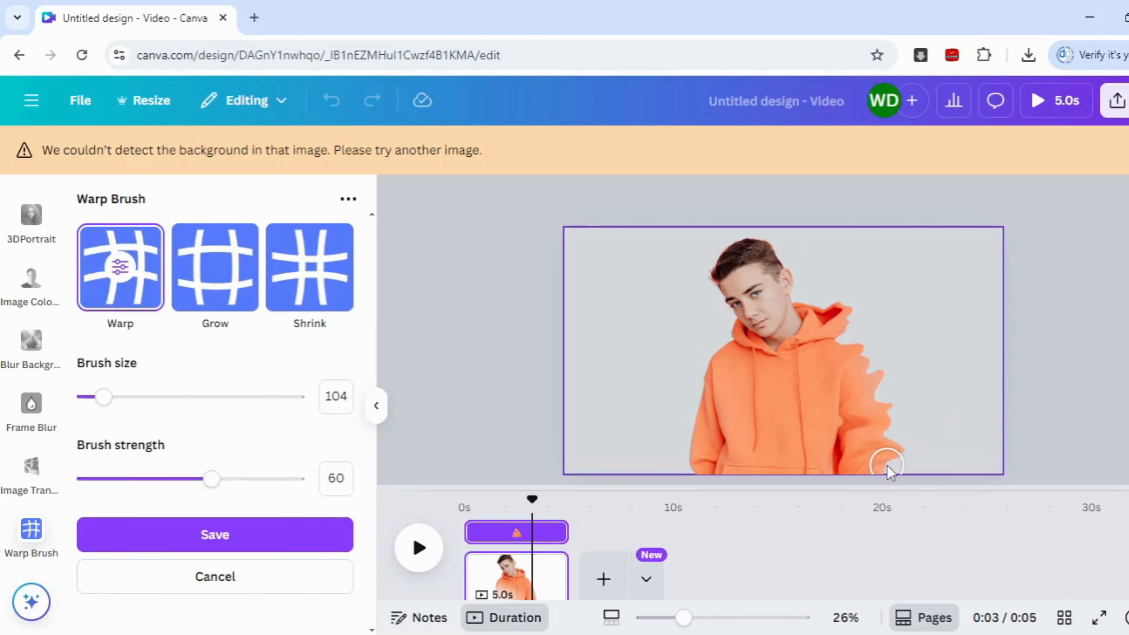
{"action": "mouse_move", "coordinate": [887, 466]}
{"action": "left_mouse_down"}
{"action": "mouse_move", "coordinate": [991, 478]}
{"action": "mouse_move", "coordinate": [892, 471]}
{"action": "mouse_move", "coordinate": [961, 477]}
{"action": "left_mouse_up"}
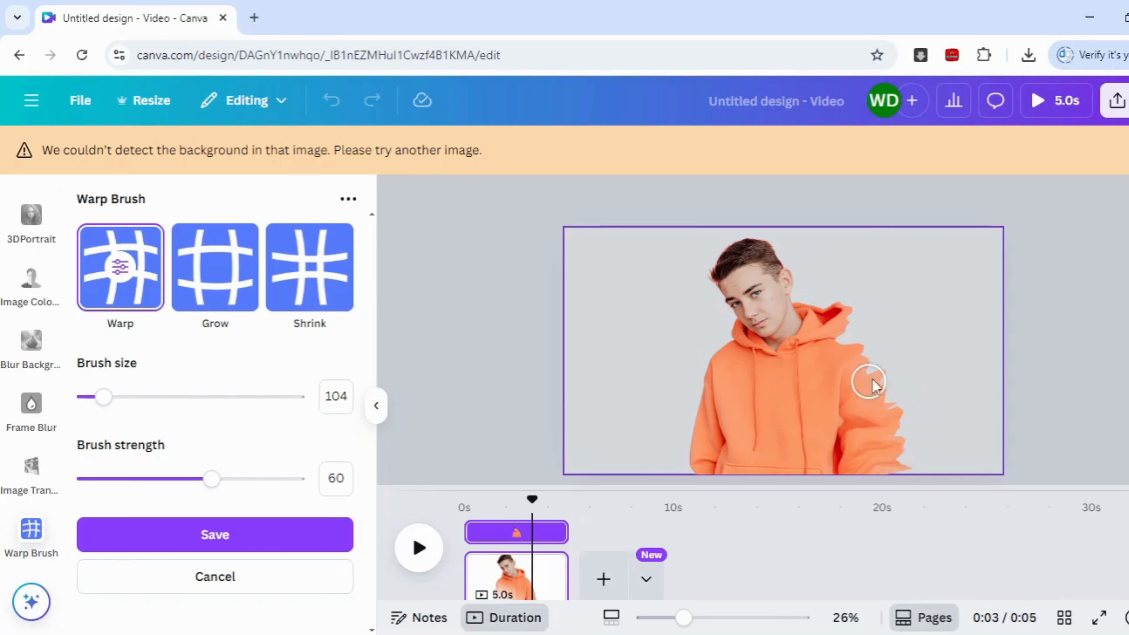
{"action": "left_click_drag", "start_coordinate": [872, 382], "coordinate": [906, 332]}
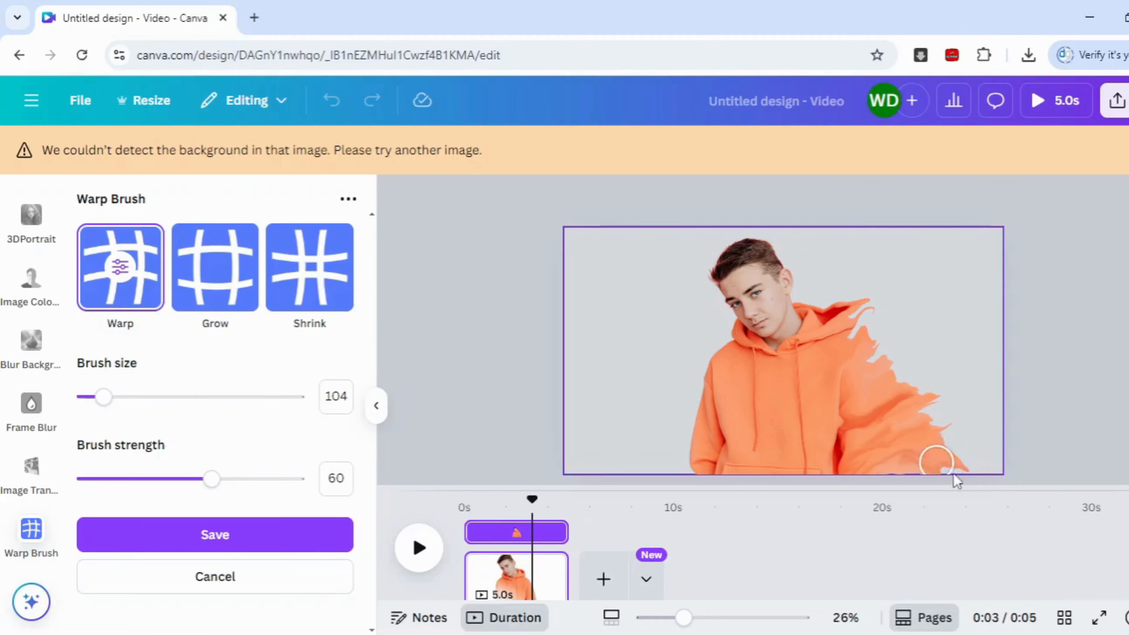
{"action": "mouse_move", "coordinate": [1001, 478]}
{"action": "left_mouse_down"}
{"action": "mouse_move", "coordinate": [961, 460]}
{"action": "mouse_move", "coordinate": [898, 335]}
{"action": "left_mouse_up"}
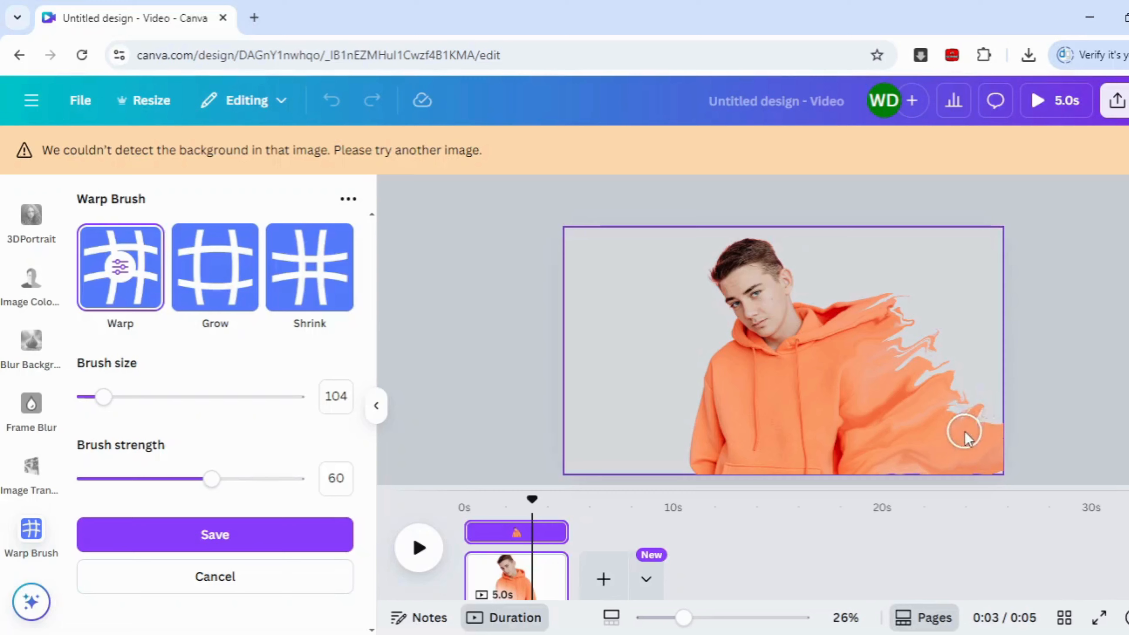
{"action": "left_click_drag", "start_coordinate": [965, 438], "coordinate": [998, 375]}
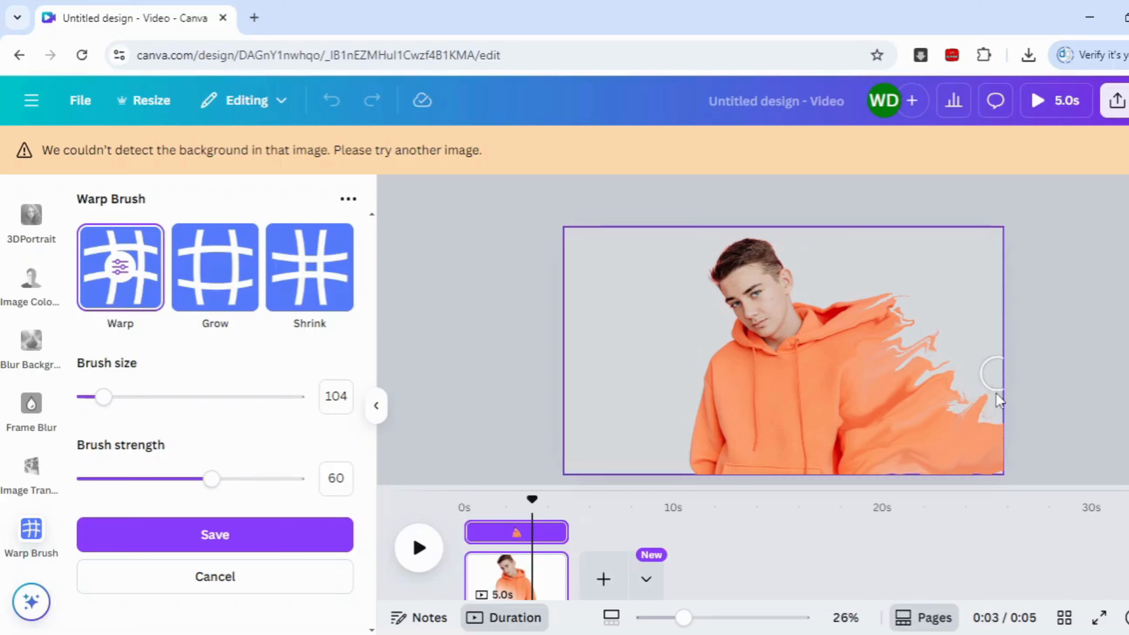
{"action": "left_click_drag", "start_coordinate": [981, 416], "coordinate": [1042, 402]}
{"action": "mouse_move", "coordinate": [899, 348]}
{"action": "left_mouse_down"}
{"action": "mouse_move", "coordinate": [956, 308]}
{"action": "mouse_move", "coordinate": [995, 251]}
{"action": "left_mouse_up"}
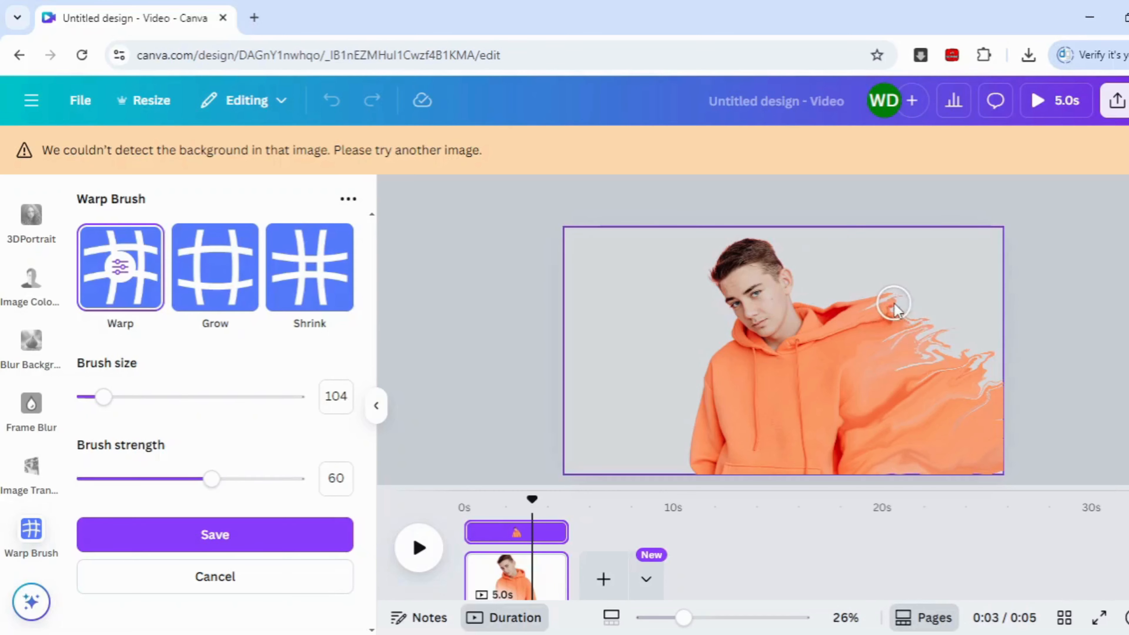
{"action": "left_click", "coordinate": [266, 531]}
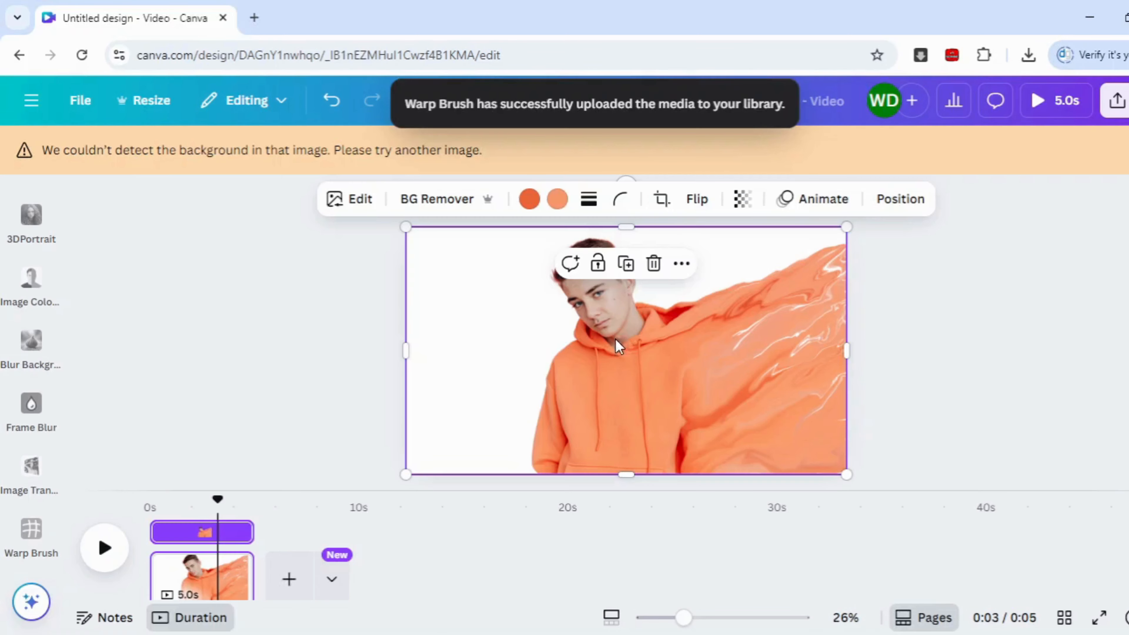
Duplicate the page with the warped image and remove the background of the image on the first page.
{"action": "right_click", "coordinate": [191, 574]}
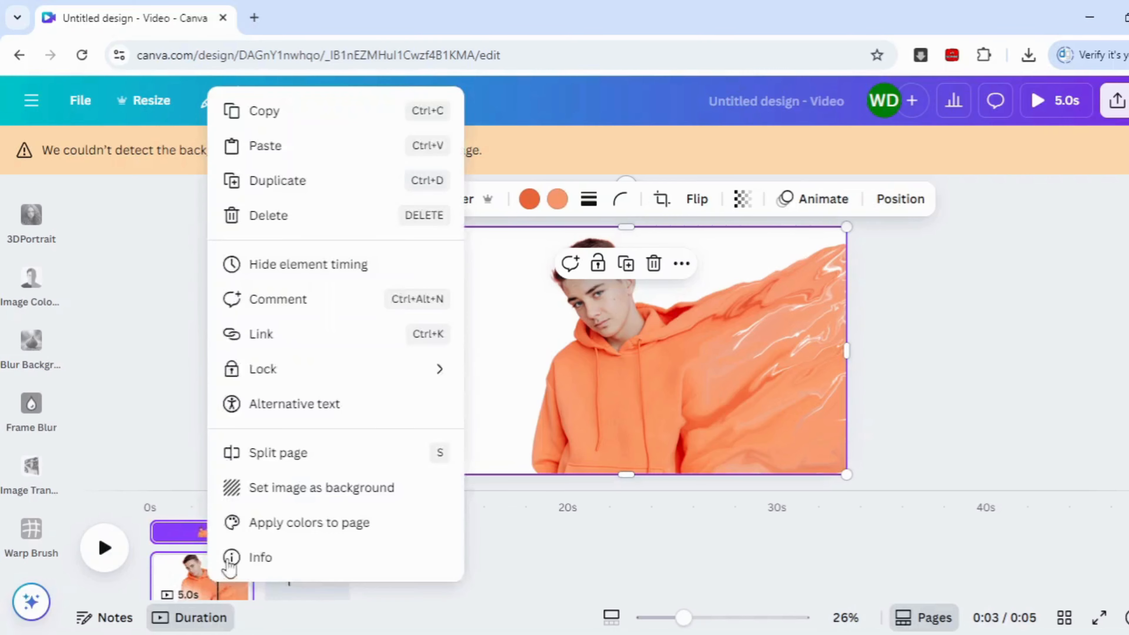
{"action": "left_click", "coordinate": [266, 333]}
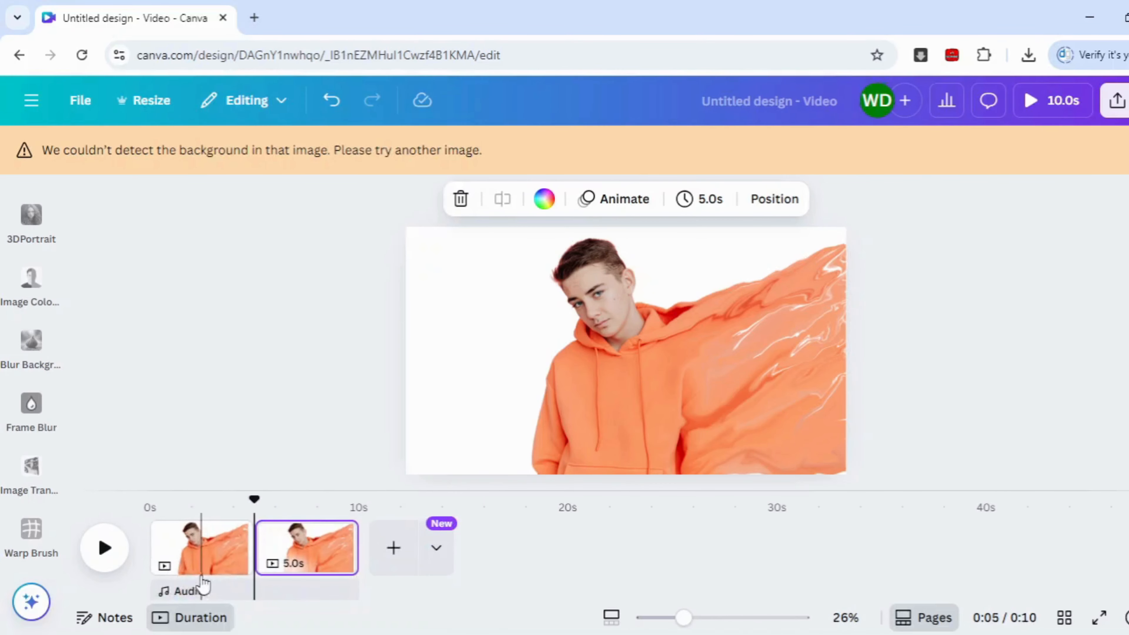
{"action": "left_click", "coordinate": [206, 556]}
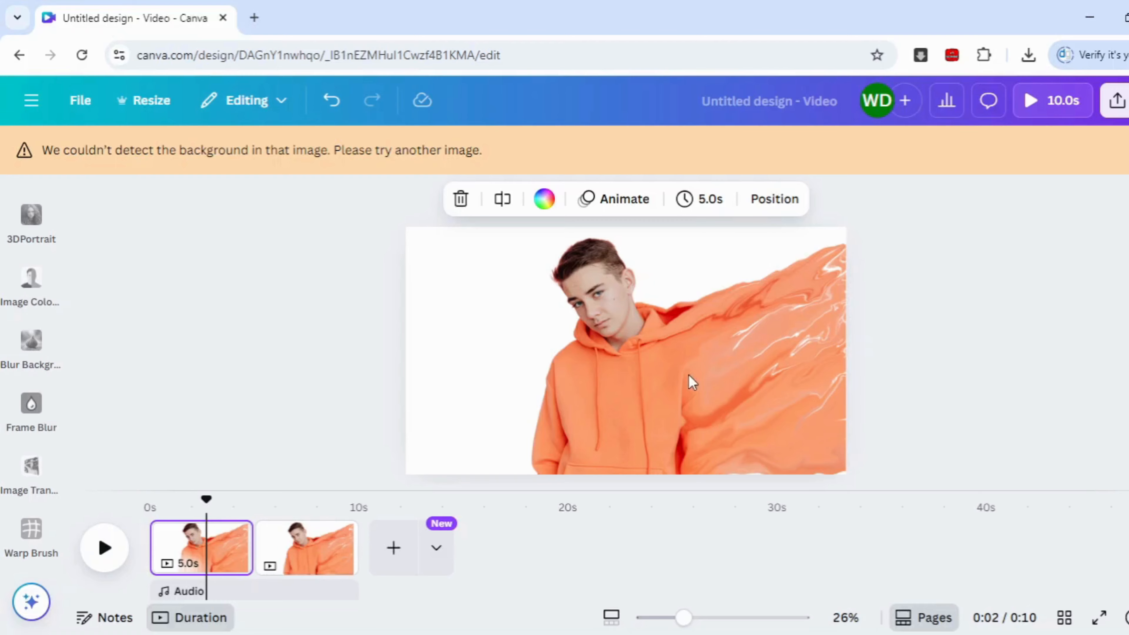
{"action": "left_click", "coordinate": [559, 229]}
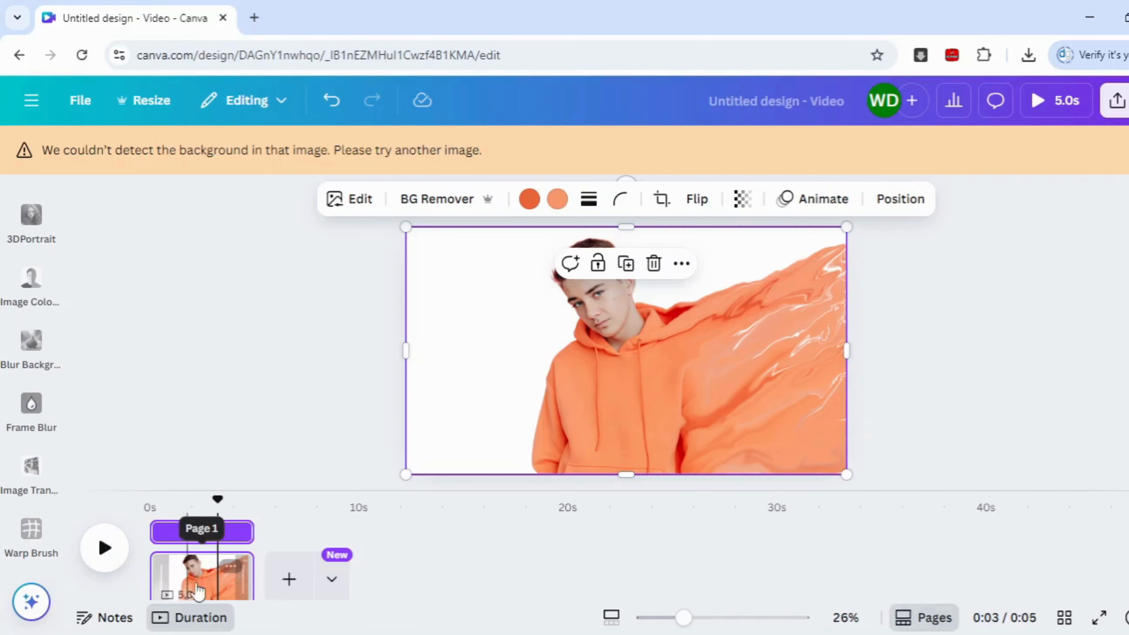
{"action": "left_click", "coordinate": [229, 562]}
{"action": "left_click", "coordinate": [615, 371]}
{"action": "left_click", "coordinate": [415, 199]}
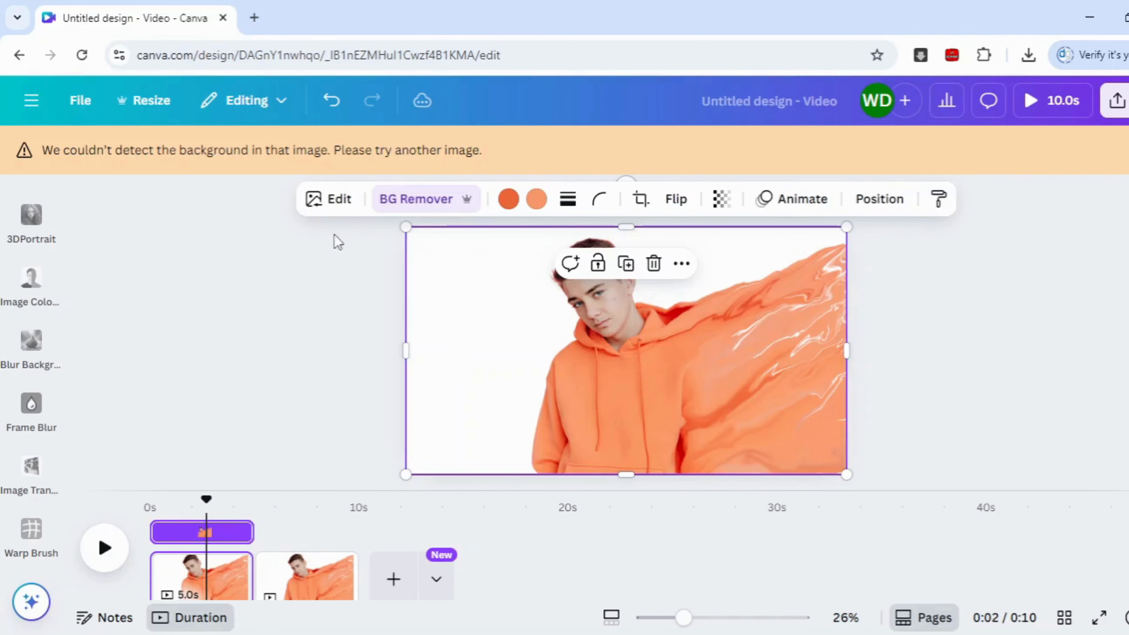
Apply the Custom duotone effect to the first page's image with highlights set to black (#000000).
{"action": "left_click", "coordinate": [339, 200]}
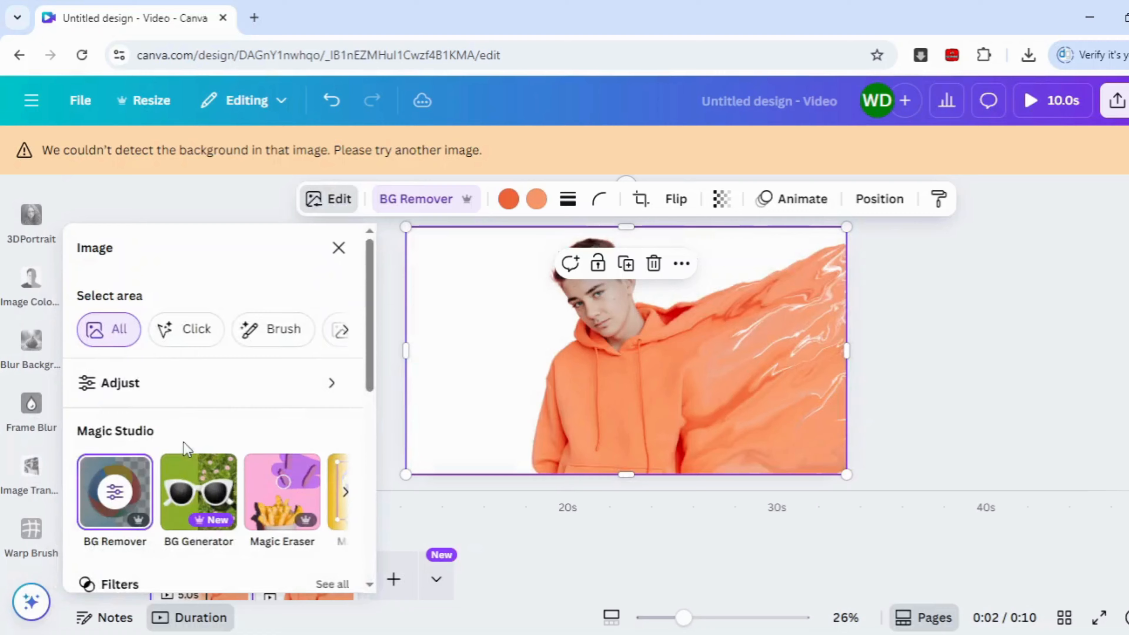
{"action": "scroll", "coordinate": [183, 442], "scroll_direction": "down", "scroll_amount": 8}
{"action": "left_click", "coordinate": [205, 393]}
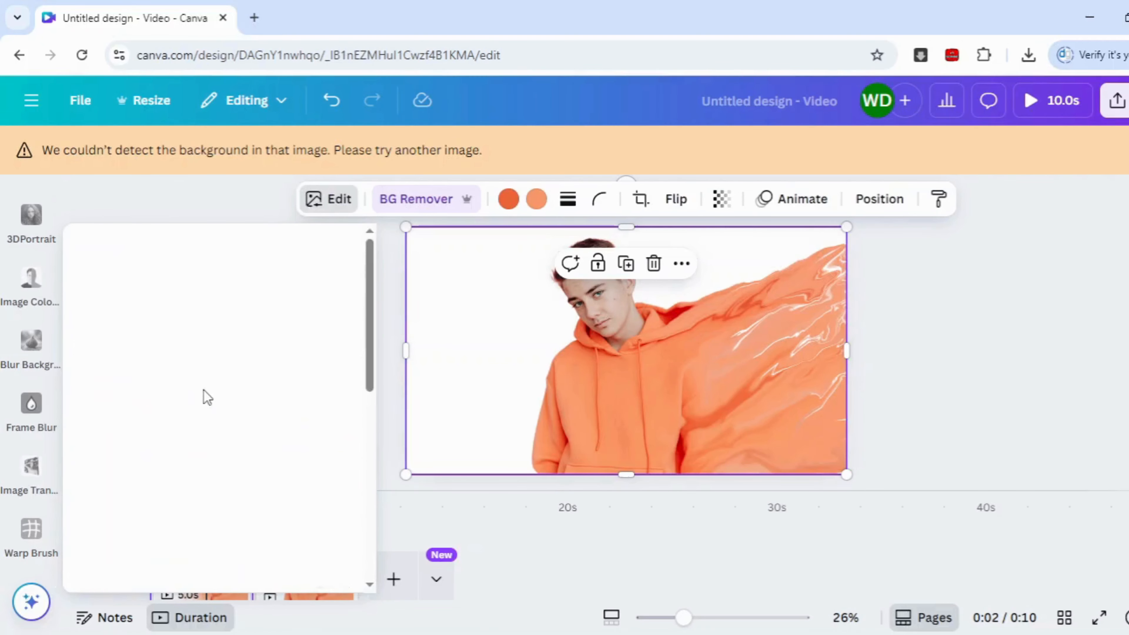
{"action": "left_click", "coordinate": [134, 474]}
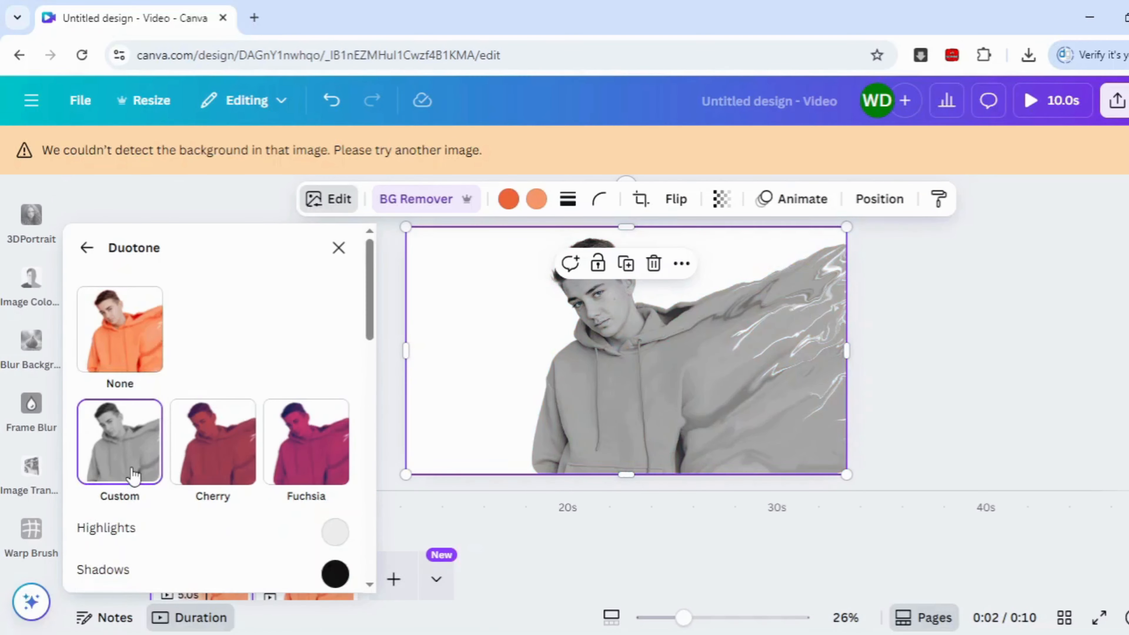
{"action": "scroll", "coordinate": [302, 520], "scroll_direction": "down", "scroll_amount": 3}
{"action": "left_click", "coordinate": [334, 359]}
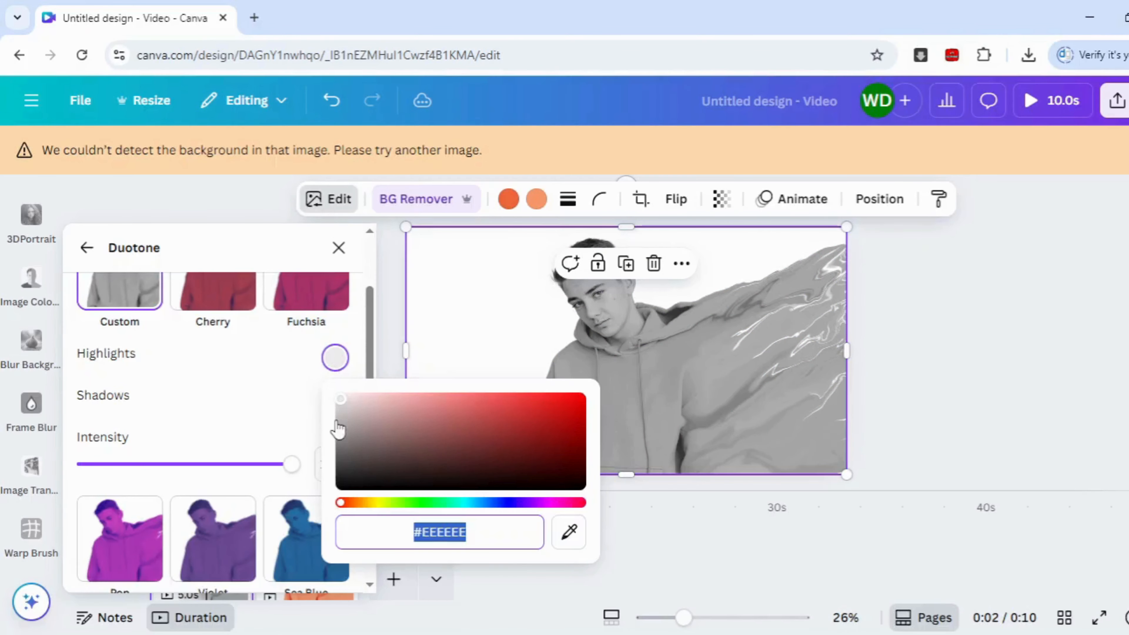
{"action": "left_click_drag", "start_coordinate": [340, 399], "coordinate": [315, 511]}
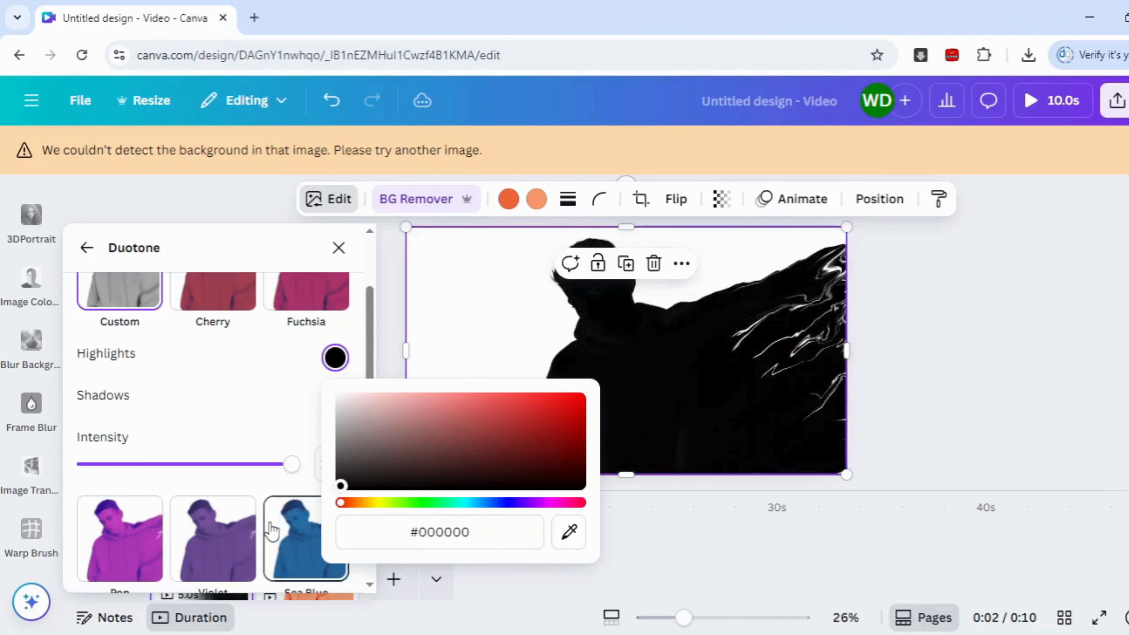
{"action": "left_click", "coordinate": [881, 374]}
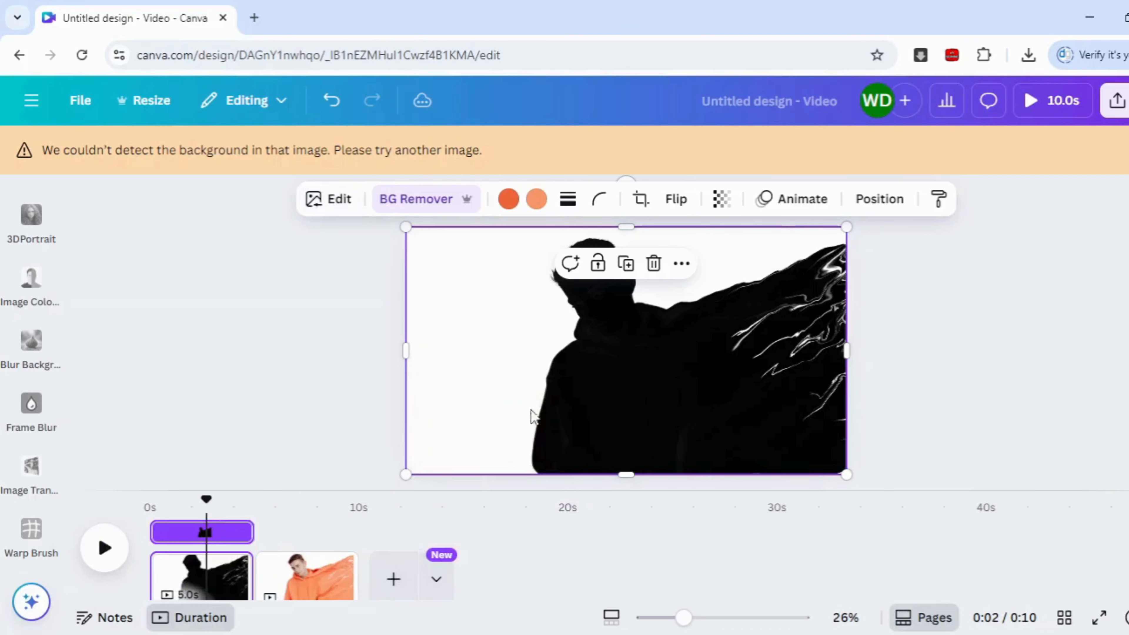
{"action": "left_click", "coordinate": [329, 198]}
{"action": "scroll", "coordinate": [186, 386], "scroll_direction": "down", "scroll_amount": 1}
{"action": "left_click", "coordinate": [205, 396]}
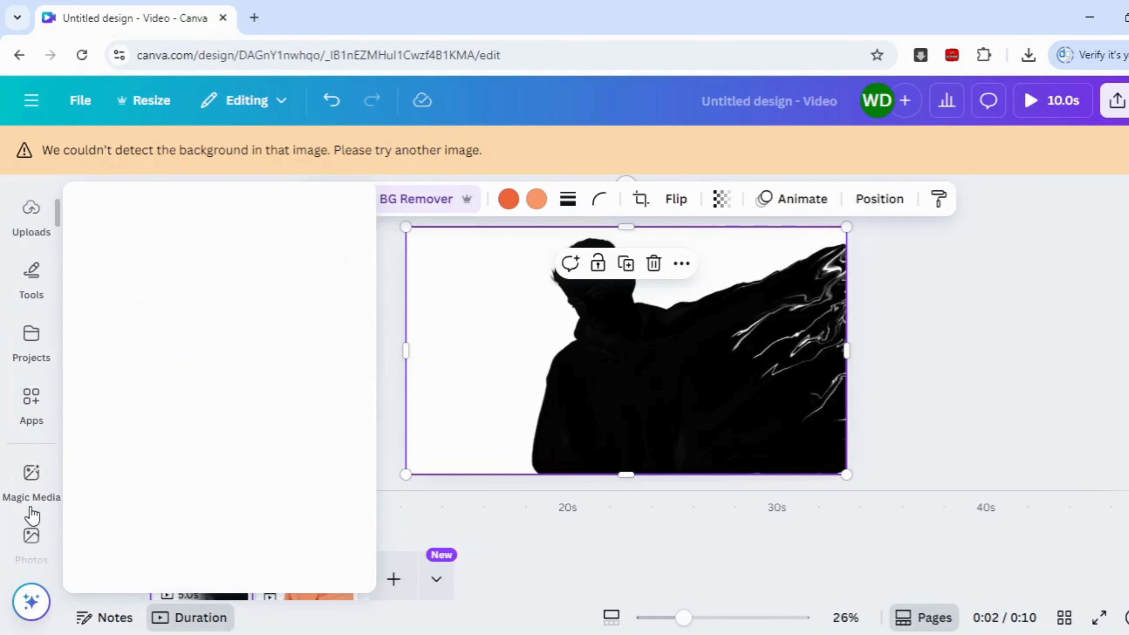
Paint over the smeared area beside the silhouette's body with the white drawing pen at weight 100 and transparency 100.
{"action": "scroll", "coordinate": [31, 516], "scroll_direction": "up", "scroll_amount": 1}
{"action": "left_click", "coordinate": [49, 378]}
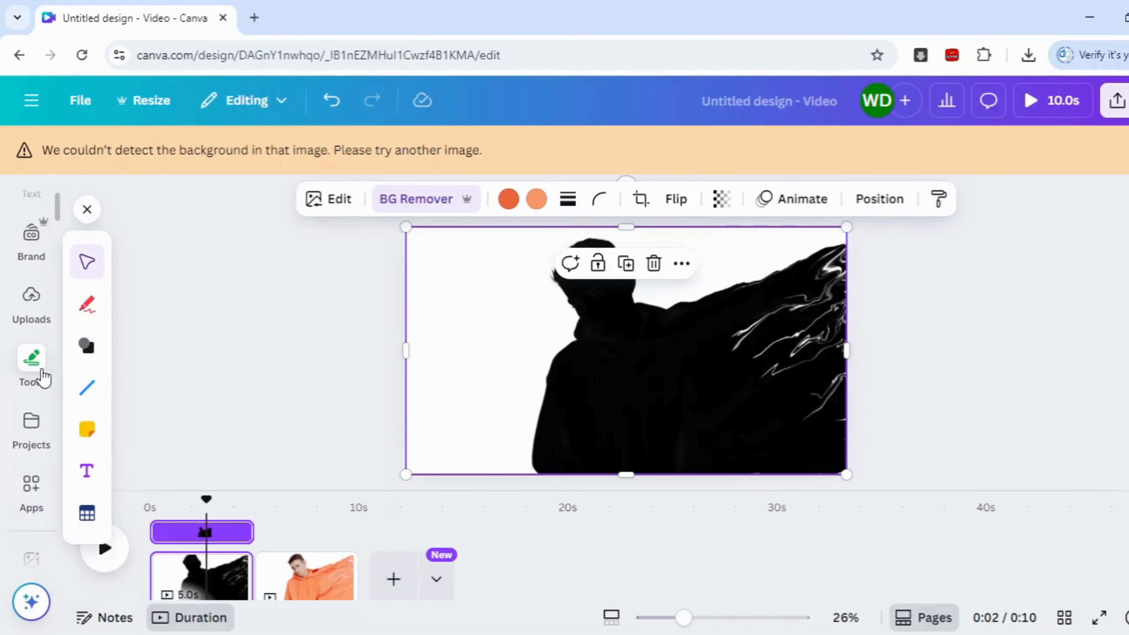
{"action": "left_click", "coordinate": [87, 305]}
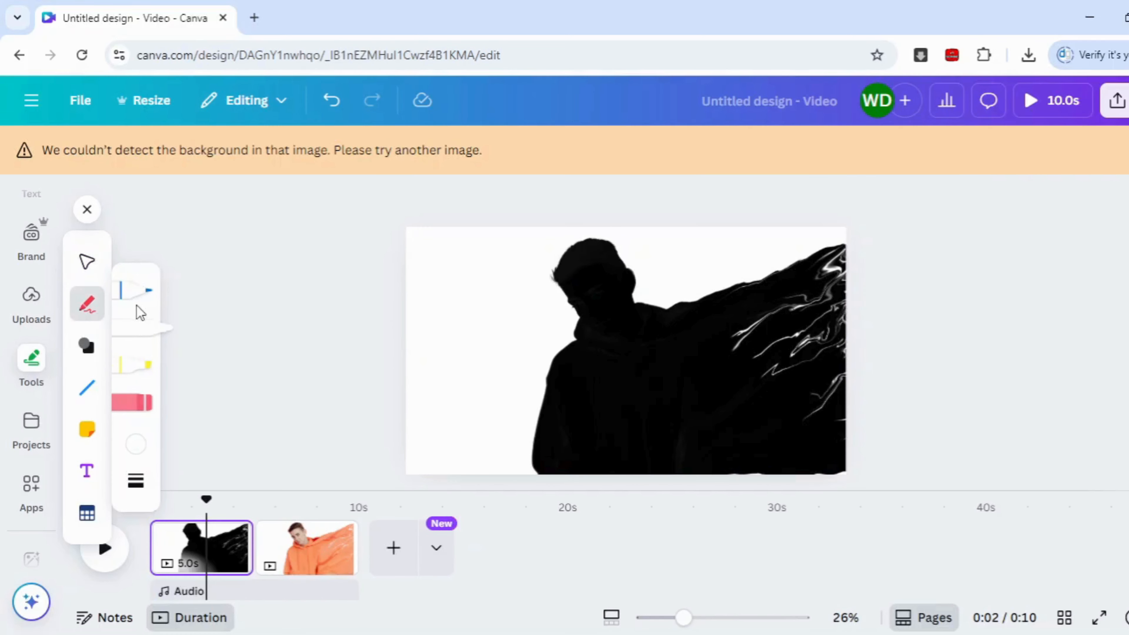
{"action": "left_click", "coordinate": [136, 482]}
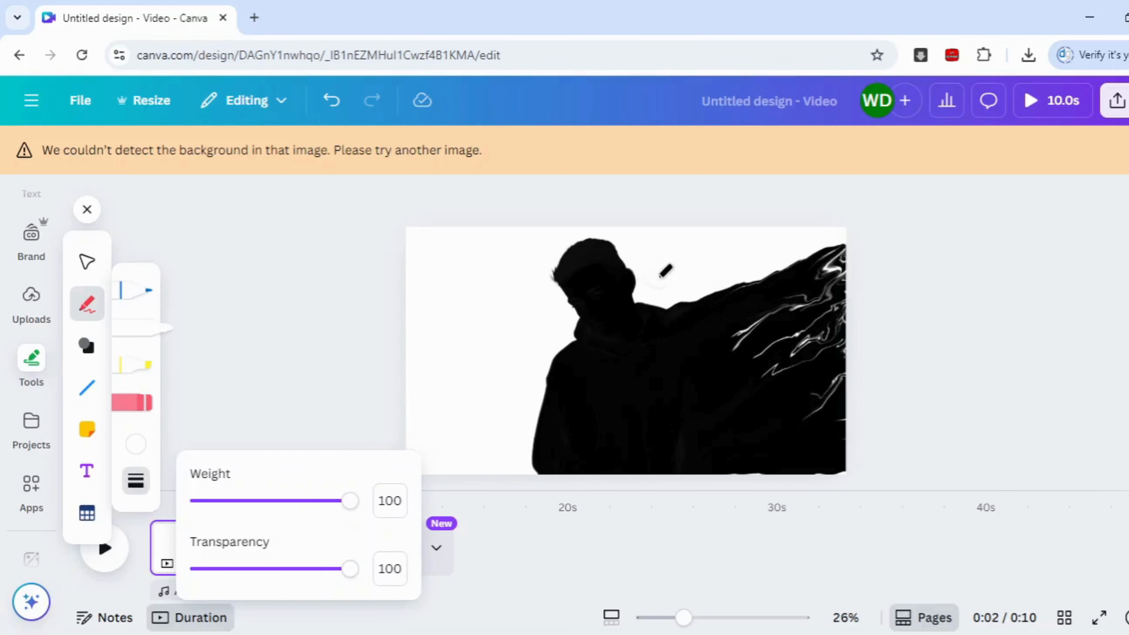
{"action": "mouse_move", "coordinate": [647, 306]}
{"action": "left_mouse_down"}
{"action": "mouse_move", "coordinate": [686, 464]}
{"action": "mouse_move", "coordinate": [706, 422]}
{"action": "mouse_move", "coordinate": [680, 316]}
{"action": "mouse_move", "coordinate": [684, 334]}
{"action": "mouse_move", "coordinate": [698, 284]}
{"action": "mouse_move", "coordinate": [778, 273]}
{"action": "mouse_move", "coordinate": [715, 272]}
{"action": "mouse_move", "coordinate": [848, 238]}
{"action": "mouse_move", "coordinate": [859, 438]}
{"action": "mouse_move", "coordinate": [807, 340]}
{"action": "mouse_move", "coordinate": [778, 356]}
{"action": "left_mouse_up"}
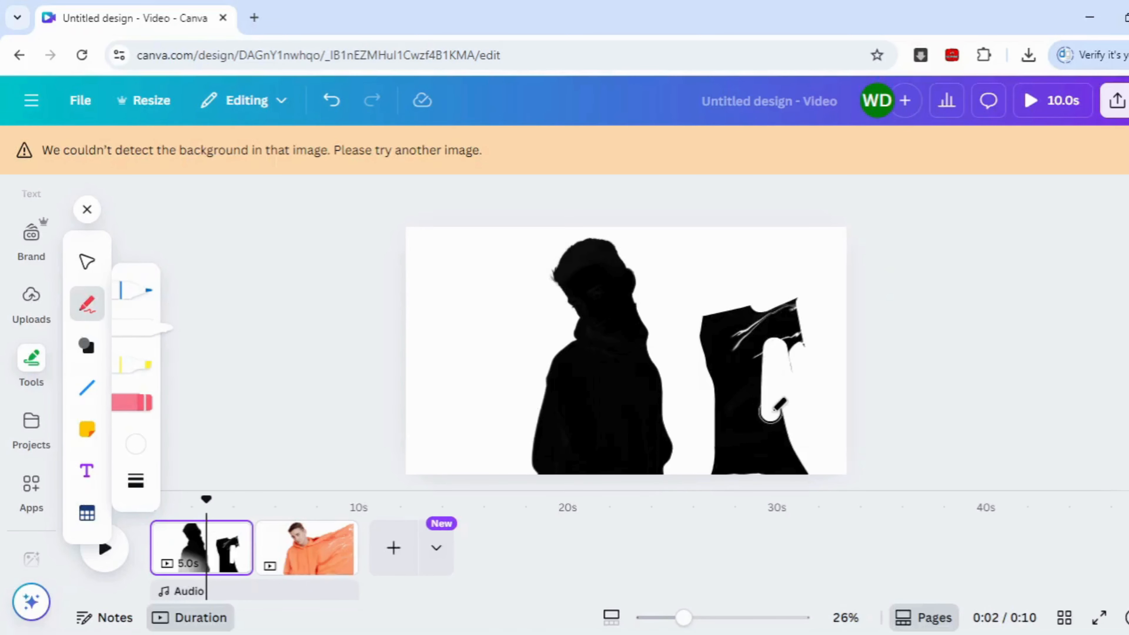
{"action": "mouse_move", "coordinate": [782, 409]}
{"action": "left_mouse_down"}
{"action": "mouse_move", "coordinate": [810, 312]}
{"action": "mouse_move", "coordinate": [799, 284]}
{"action": "mouse_move", "coordinate": [769, 356]}
{"action": "mouse_move", "coordinate": [722, 309]}
{"action": "mouse_move", "coordinate": [748, 291]}
{"action": "left_mouse_up"}
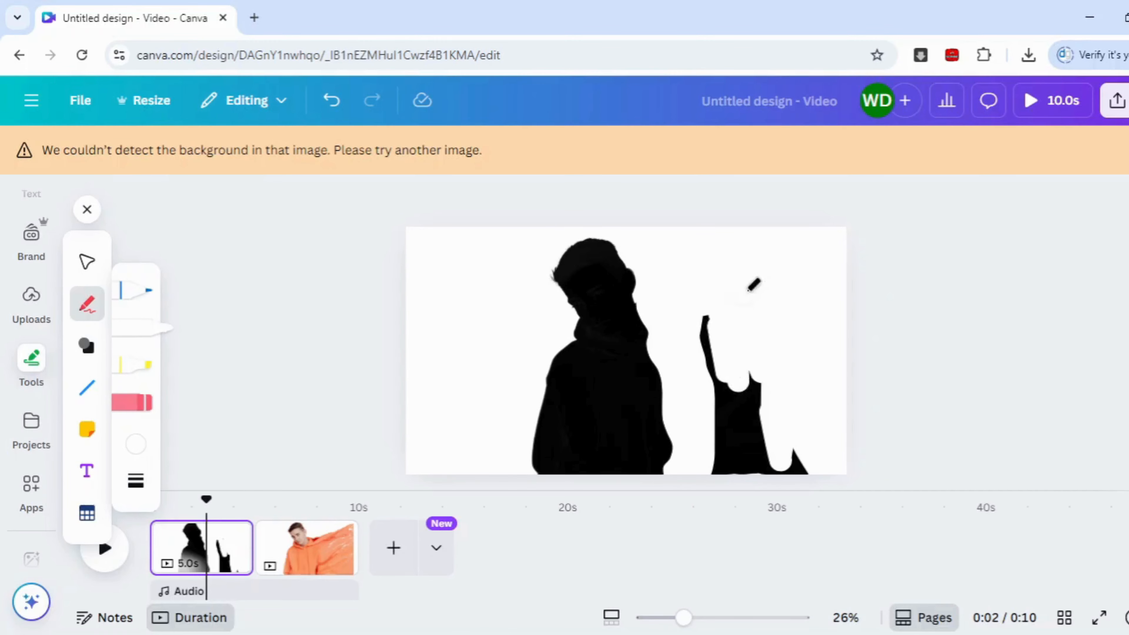
{"action": "mouse_move", "coordinate": [746, 334]}
{"action": "left_mouse_down"}
{"action": "mouse_move", "coordinate": [714, 387]}
{"action": "mouse_move", "coordinate": [741, 466]}
{"action": "mouse_move", "coordinate": [726, 415]}
{"action": "mouse_move", "coordinate": [729, 465]}
{"action": "mouse_move", "coordinate": [715, 466]}
{"action": "mouse_move", "coordinate": [723, 480]}
{"action": "mouse_move", "coordinate": [762, 479]}
{"action": "mouse_move", "coordinate": [770, 456]}
{"action": "mouse_move", "coordinate": [748, 478]}
{"action": "mouse_move", "coordinate": [815, 486]}
{"action": "mouse_move", "coordinate": [803, 441]}
{"action": "mouse_move", "coordinate": [801, 455]}
{"action": "mouse_move", "coordinate": [781, 442]}
{"action": "mouse_move", "coordinate": [743, 387]}
{"action": "mouse_move", "coordinate": [737, 428]}
{"action": "mouse_move", "coordinate": [776, 475]}
{"action": "left_mouse_up"}
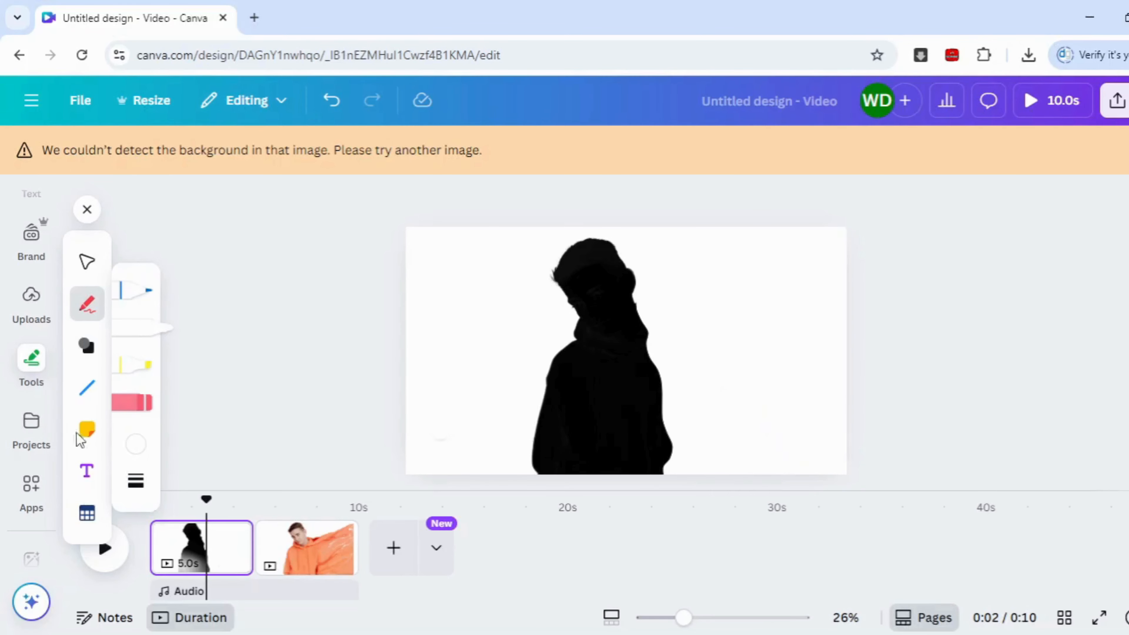
Open the Elements library and clear the previous search text.
{"action": "scroll", "coordinate": [39, 368], "scroll_direction": "up", "scroll_amount": 3}
{"action": "left_click", "coordinate": [43, 284]}
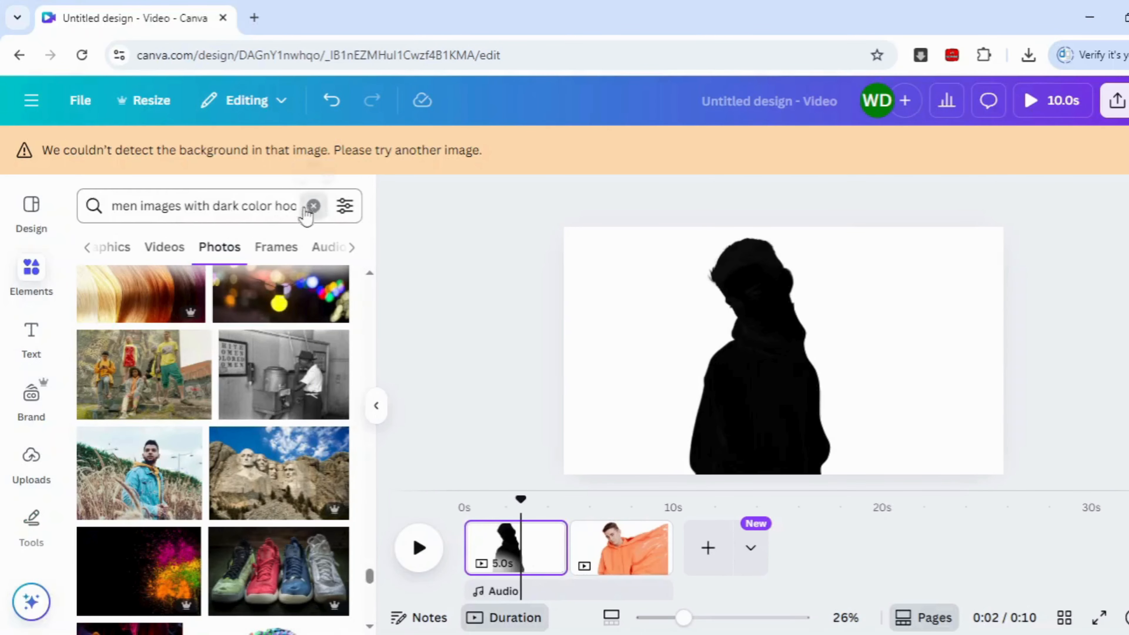
{"action": "left_click", "coordinate": [314, 206]}
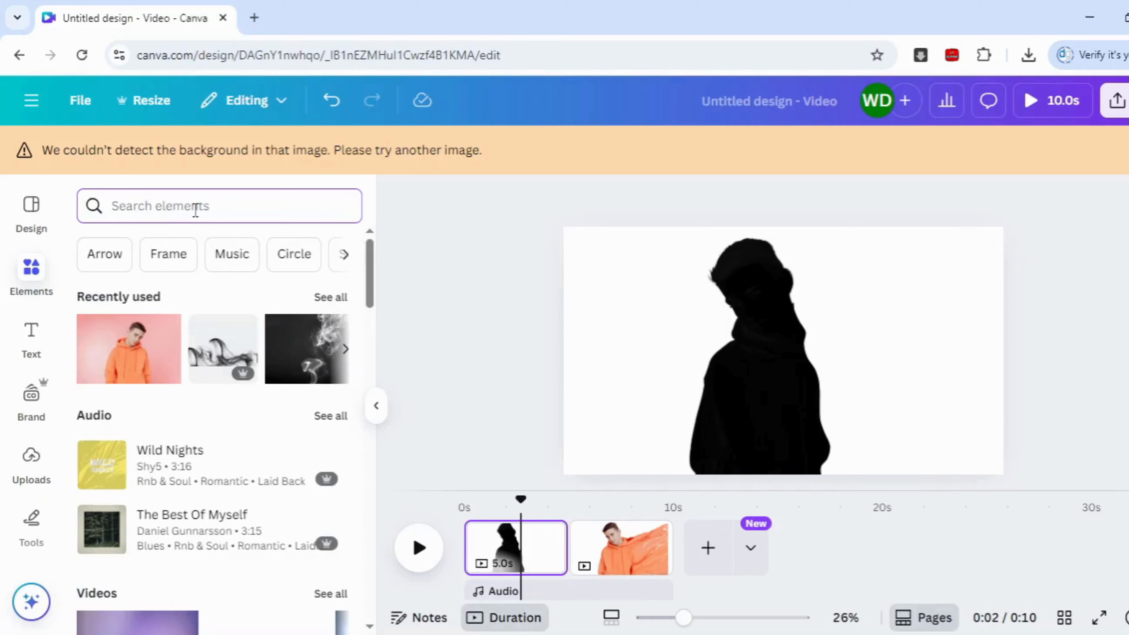
{"action": "type", "text": "gog"}
{"action": "key", "text": "Return"}
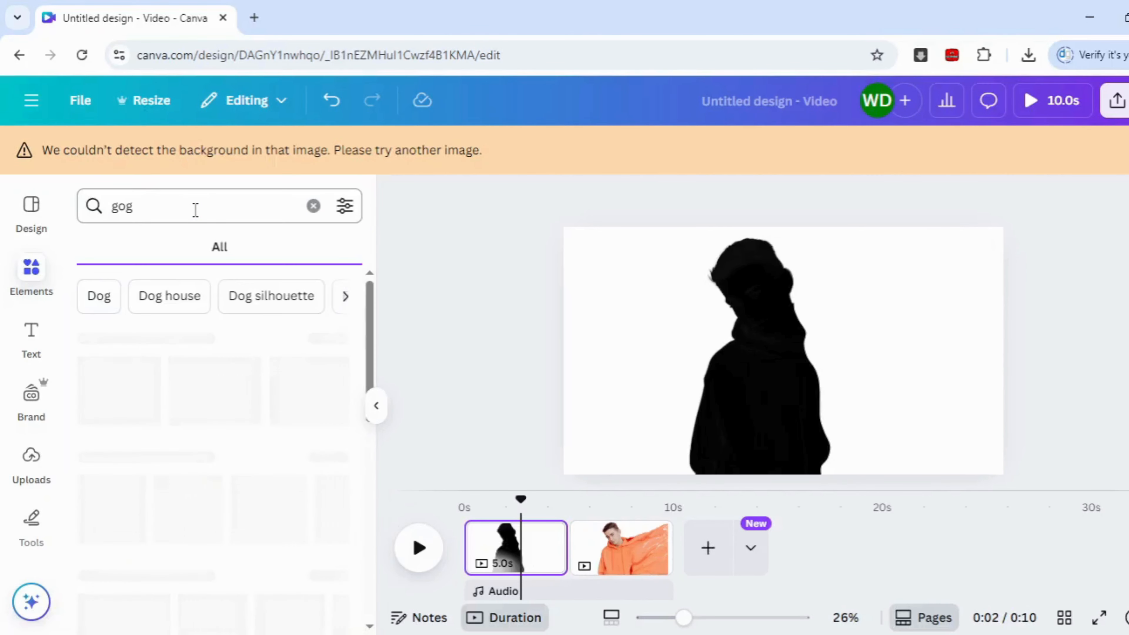
{"action": "left_click", "coordinate": [158, 208]}
{"action": "key", "text": "BackSpace"}
{"action": "key", "text": "BackSpace"}
{"action": "key", "text": "BackSpace"}
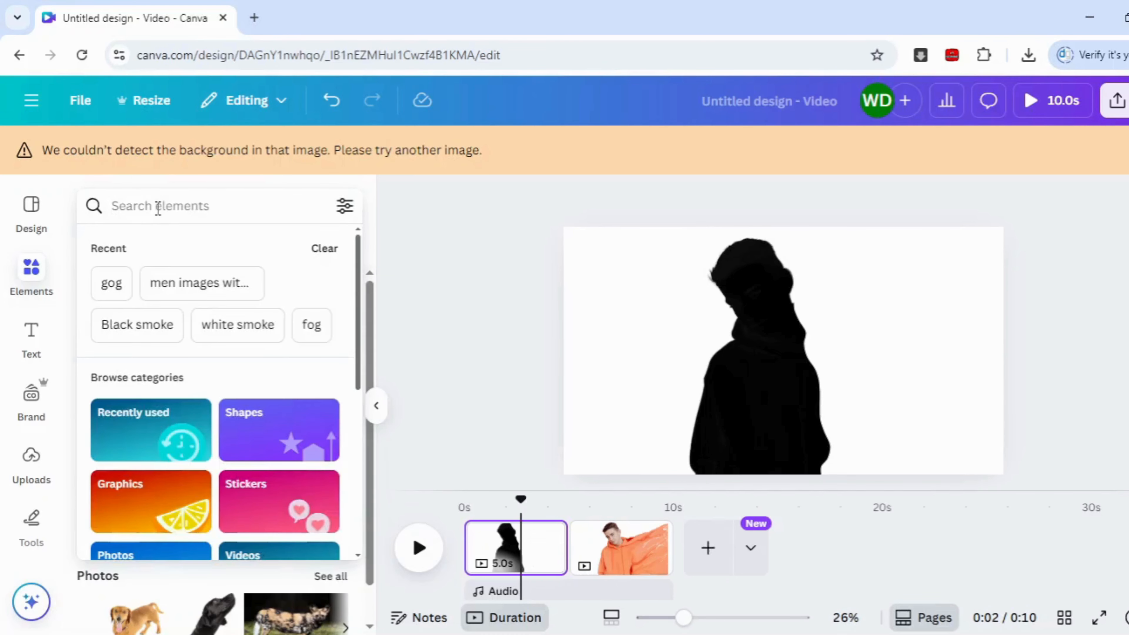
{"action": "type", "text": "g"}
{"action": "key", "text": "BackSpace"}
Search the graphics for "fog" and place the grey fog cloud on the silhouette's torso at a small size.
{"action": "type", "text": "fog"}
{"action": "key", "text": "Return"}
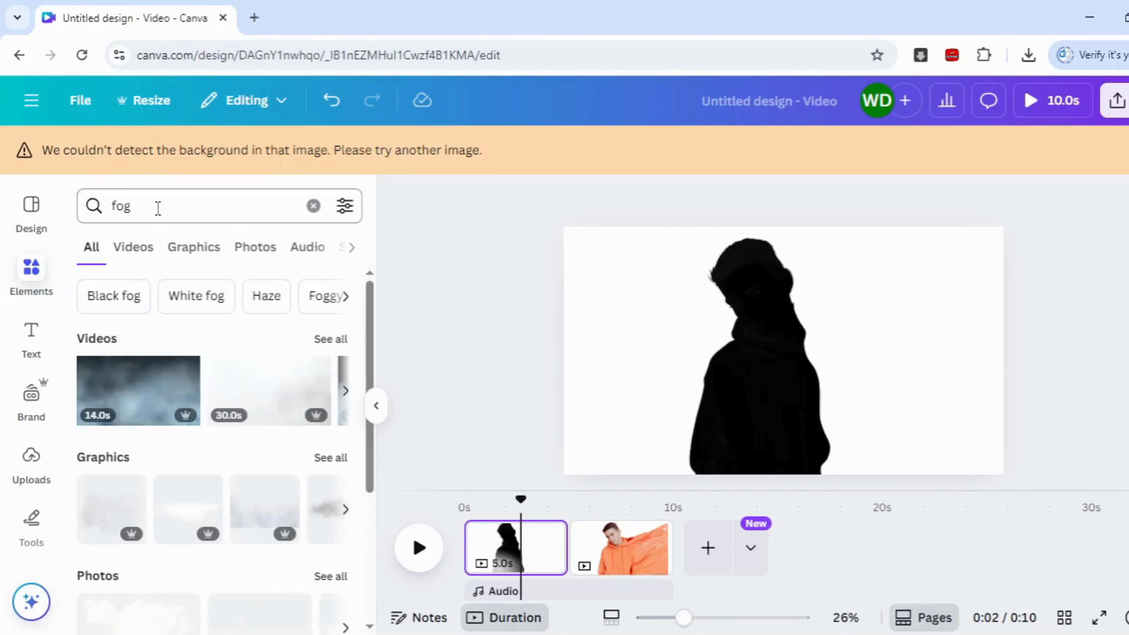
{"action": "left_click", "coordinate": [195, 248]}
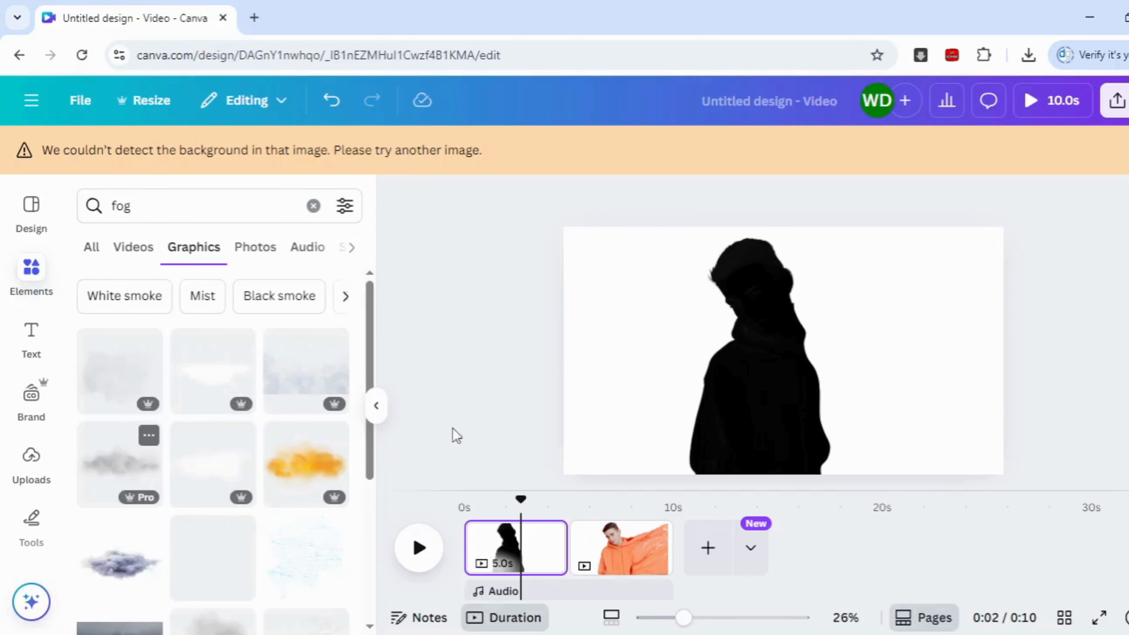
{"action": "left_click_drag", "start_coordinate": [977, 257], "coordinate": [622, 361]}
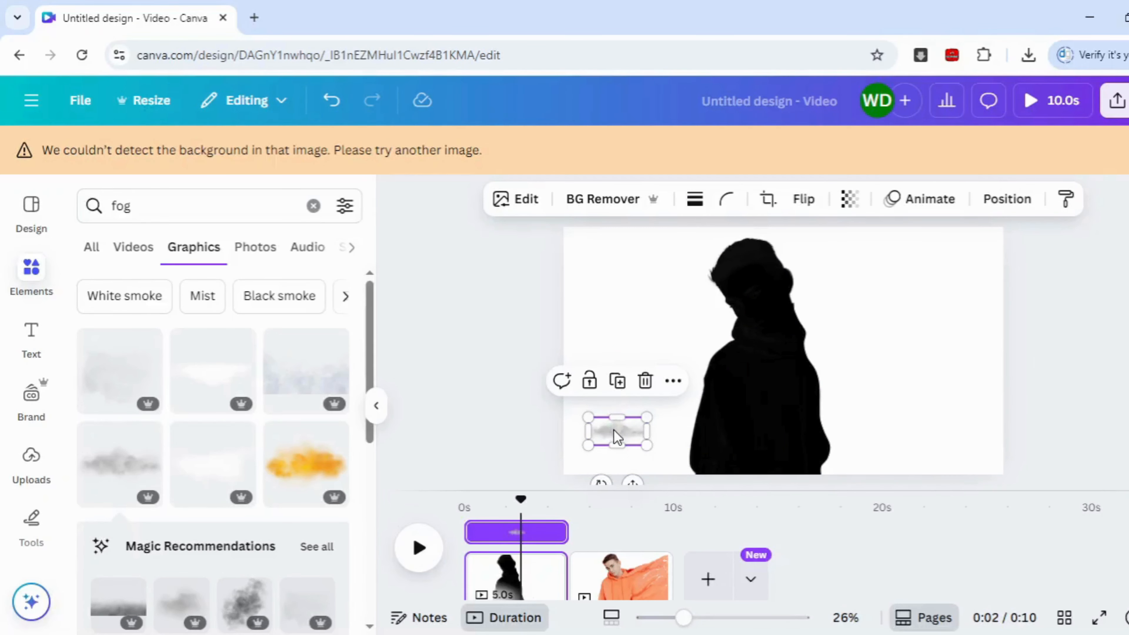
{"action": "left_click_drag", "start_coordinate": [618, 431], "coordinate": [764, 396]}
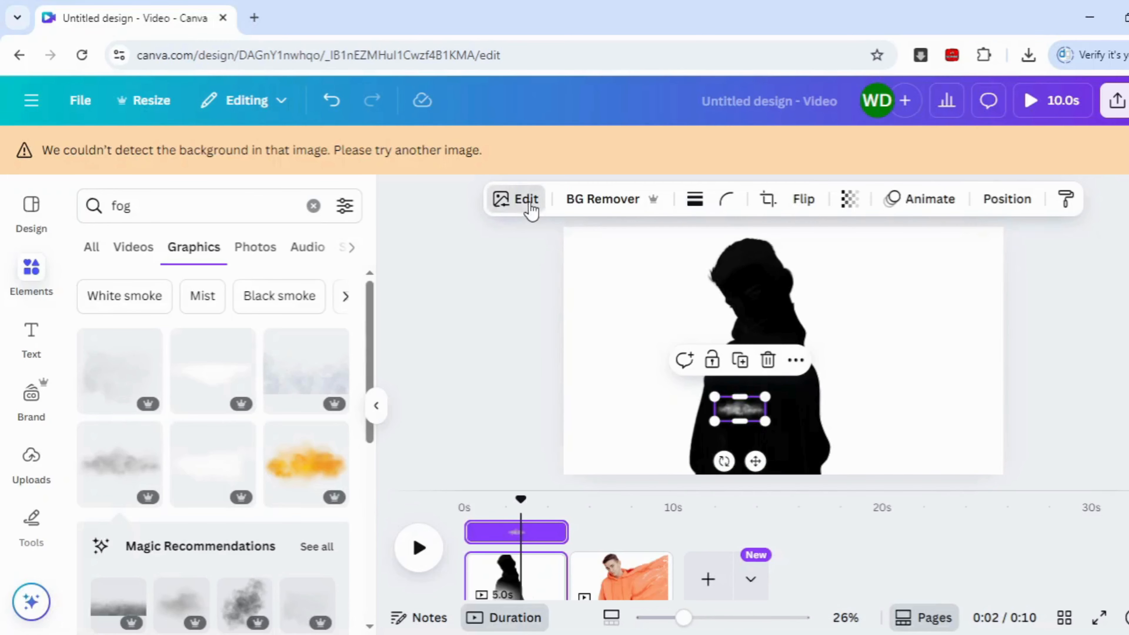
Apply the Custom duotone effect to the fog graphic with the highlights set to black.
{"action": "scroll", "coordinate": [196, 439], "scroll_direction": "down", "scroll_amount": 6}
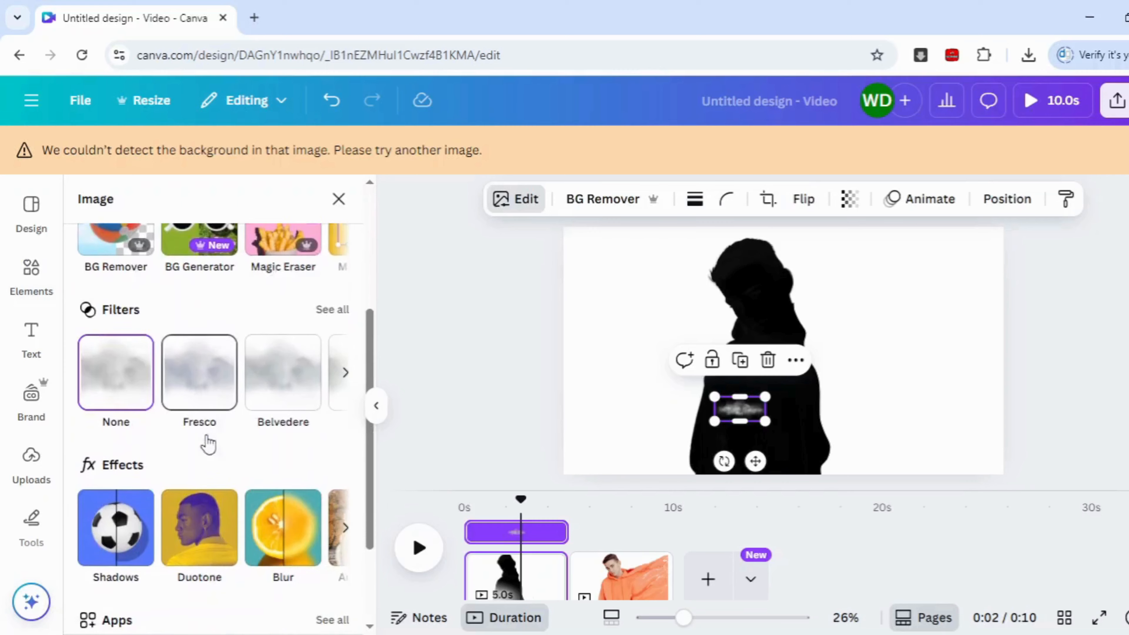
{"action": "left_click", "coordinate": [198, 424]}
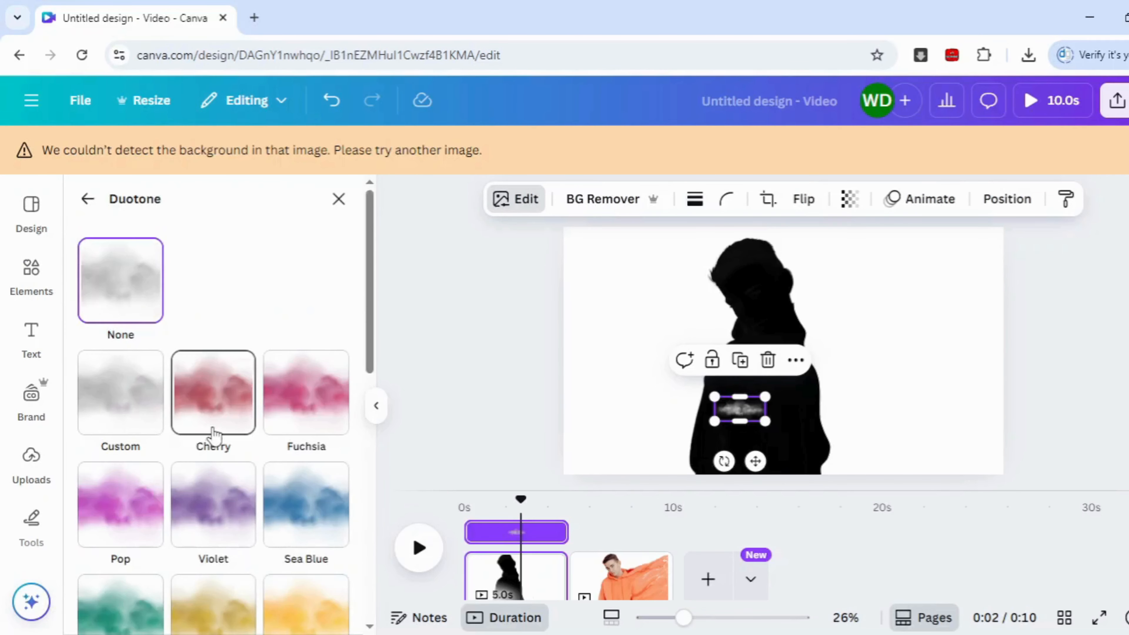
{"action": "left_click", "coordinate": [119, 419]}
{"action": "left_click", "coordinate": [335, 482]}
{"action": "left_click_drag", "start_coordinate": [355, 331], "coordinate": [317, 415]}
Rotate the black fog graphic nearly upright and place it against the right edge of the silhouette's neck.
{"action": "left_click_drag", "start_coordinate": [740, 408], "coordinate": [808, 342]}
{"action": "left_click_drag", "start_coordinate": [893, 398], "coordinate": [789, 428]}
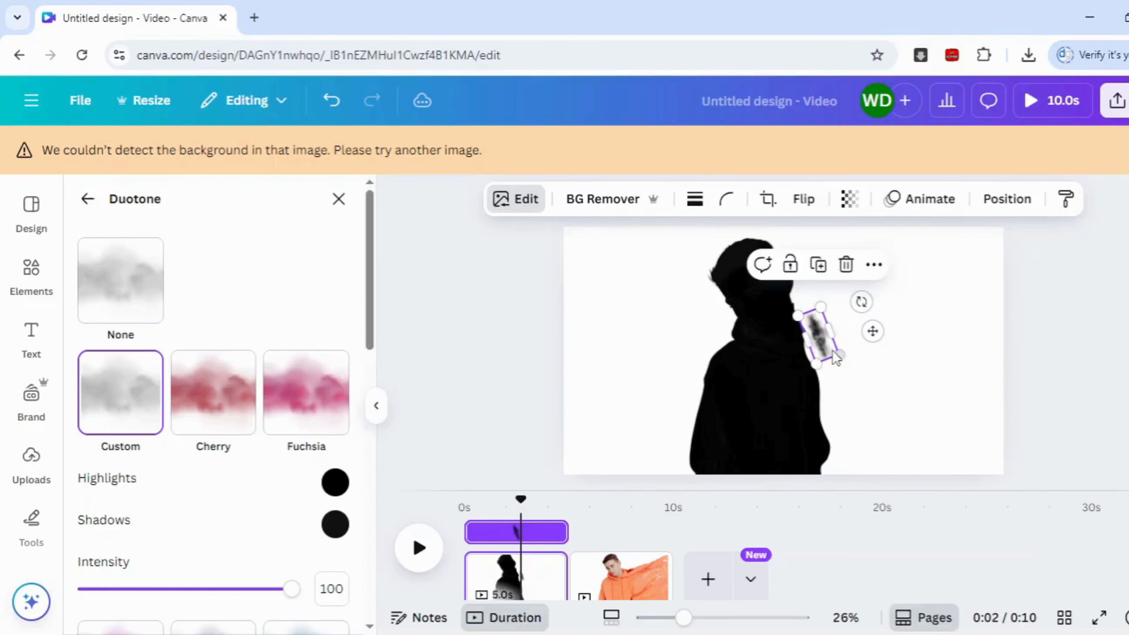
{"action": "left_click_drag", "start_coordinate": [824, 345], "coordinate": [795, 321]}
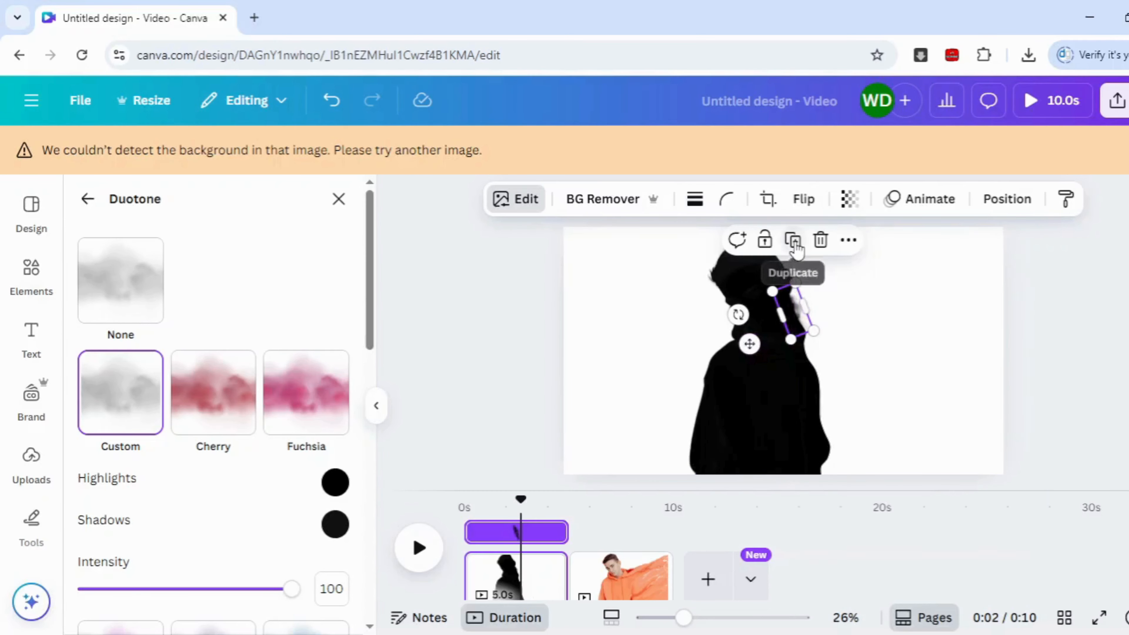
Duplicate the black fog graphic and line up the copies along the silhouette's right edge down to the bottom of the page.
{"action": "left_click_drag", "start_coordinate": [792, 311], "coordinate": [822, 372]}
{"action": "key", "text": "ctrl+d"}
{"action": "left_click", "coordinate": [805, 279]}
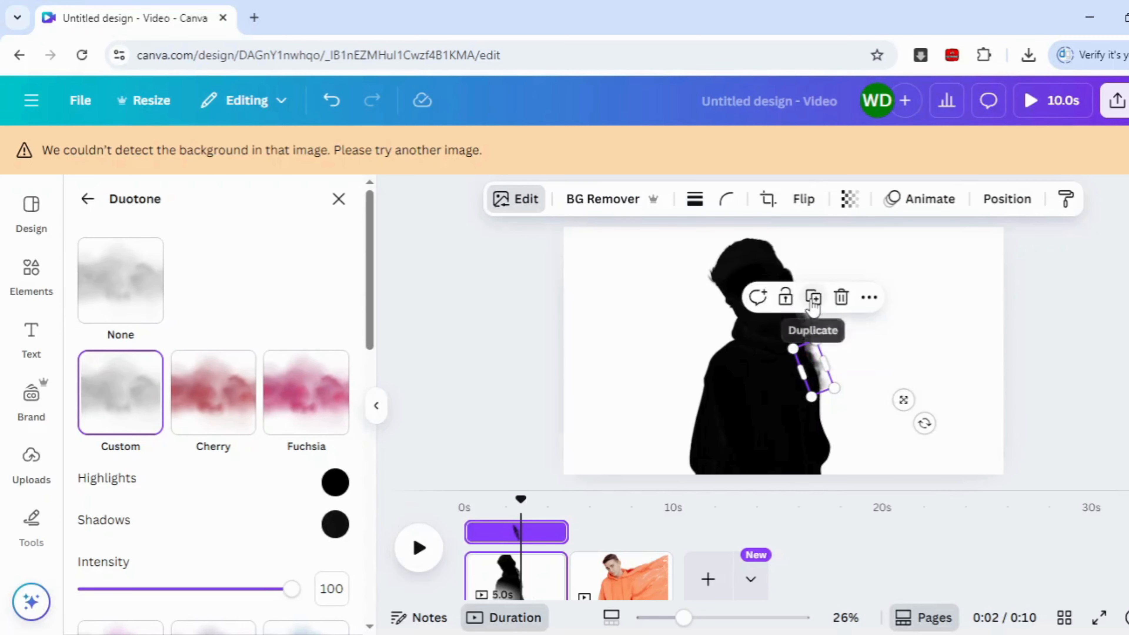
{"action": "left_click_drag", "start_coordinate": [793, 290], "coordinate": [794, 292]}
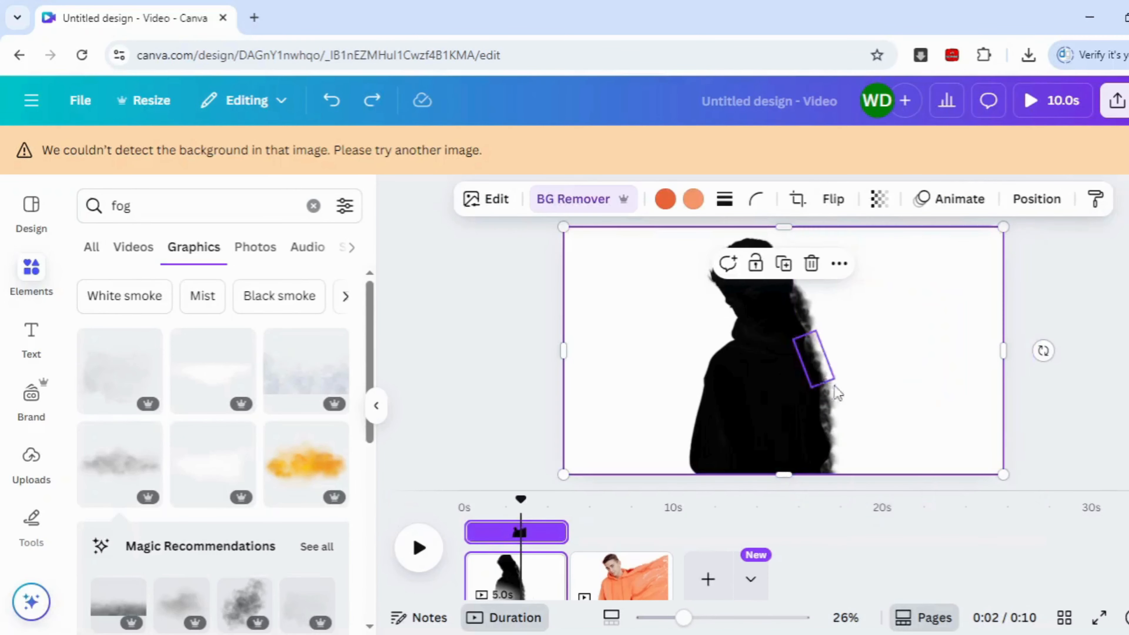
Search the graphics for "white smoke" and switch to the related "Black smoke" search.
{"action": "left_click", "coordinate": [147, 206]}
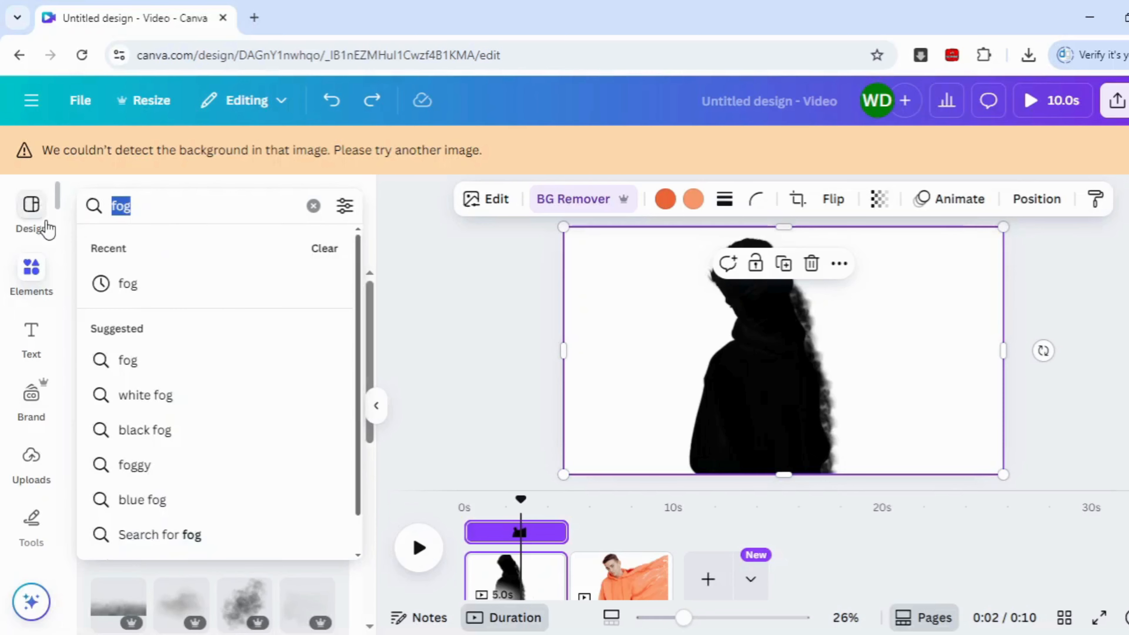
{"action": "key", "text": "BackSpace"}
{"action": "type", "text": "whi"}
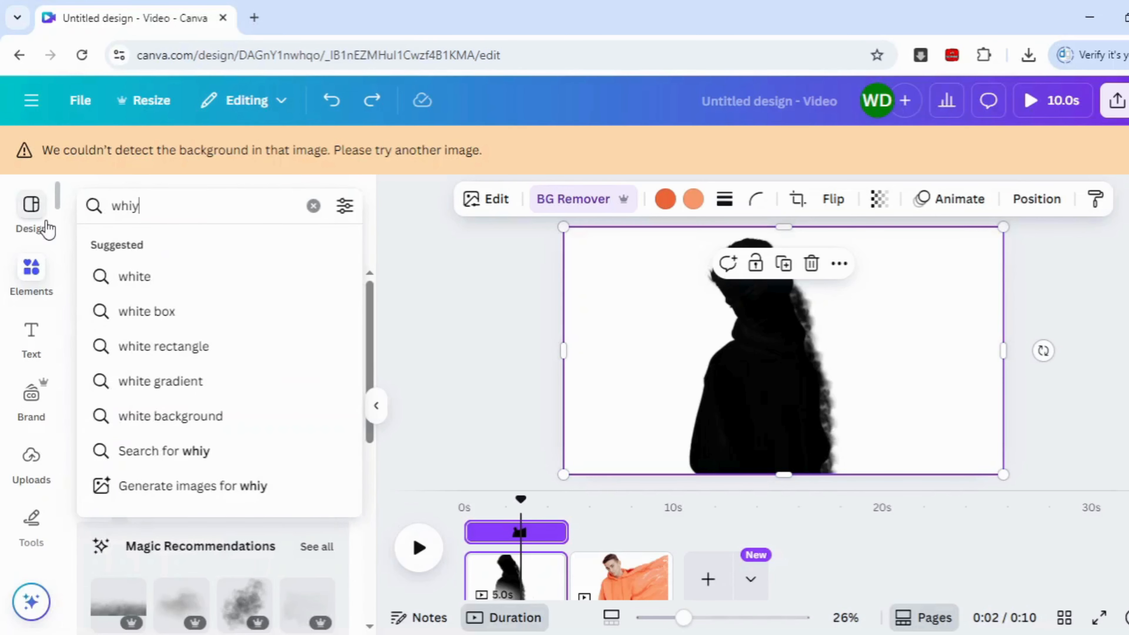
{"action": "type", "text": "te smoke"}
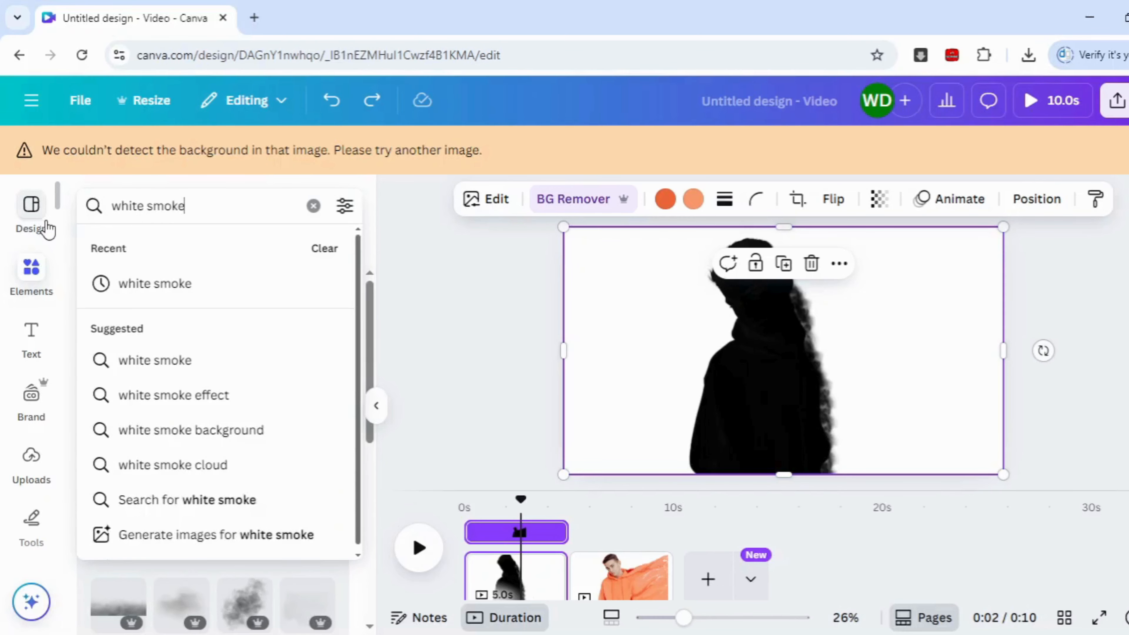
{"action": "key", "text": "Return"}
{"action": "left_click", "coordinate": [143, 296]}
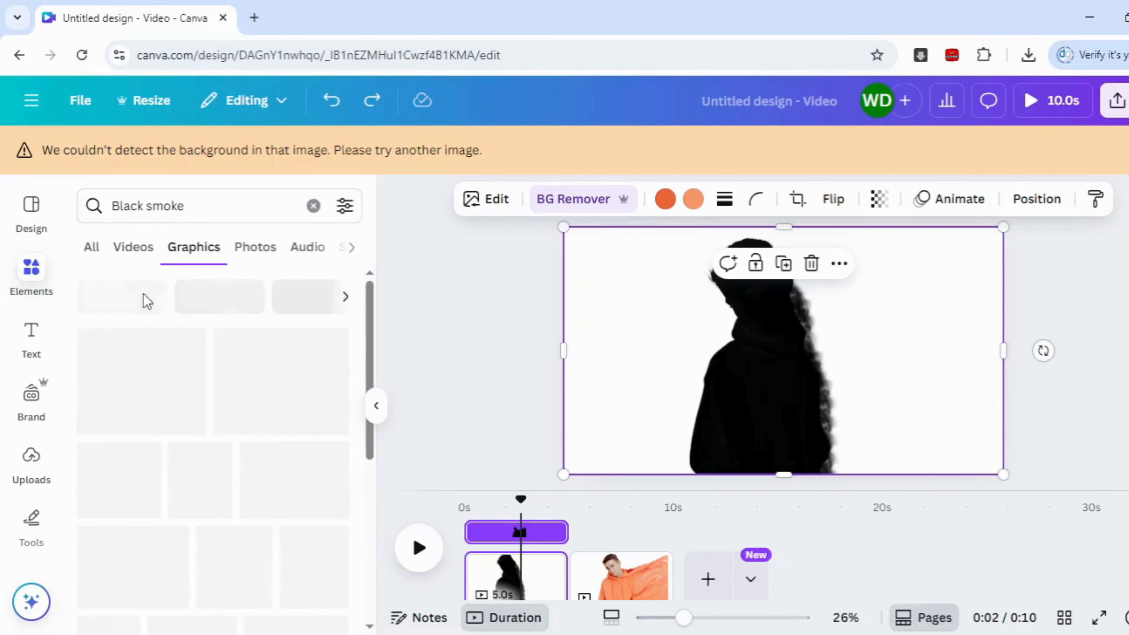
Find the wavy black smoke graphic among the results and add it to the first page.
{"action": "scroll", "coordinate": [260, 454], "scroll_direction": "down", "scroll_amount": 15}
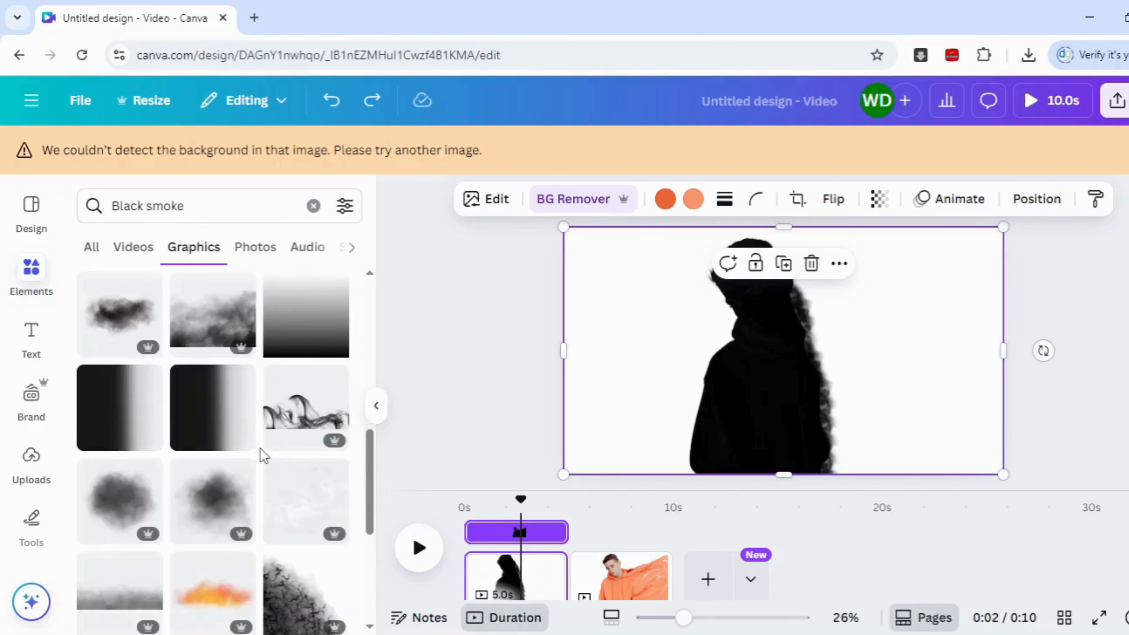
{"action": "scroll", "coordinate": [266, 450], "scroll_direction": "down", "scroll_amount": 7}
{"action": "scroll", "coordinate": [313, 418], "scroll_direction": "up", "scroll_amount": 5}
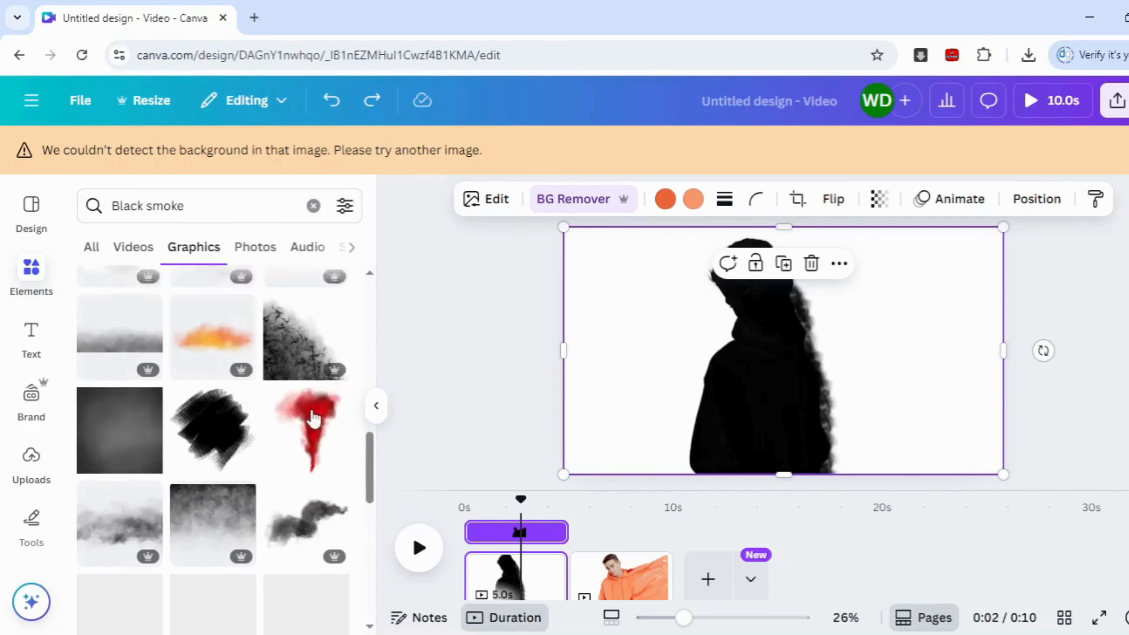
{"action": "scroll", "coordinate": [313, 418], "scroll_direction": "up", "scroll_amount": 1}
{"action": "left_click", "coordinate": [311, 415]}
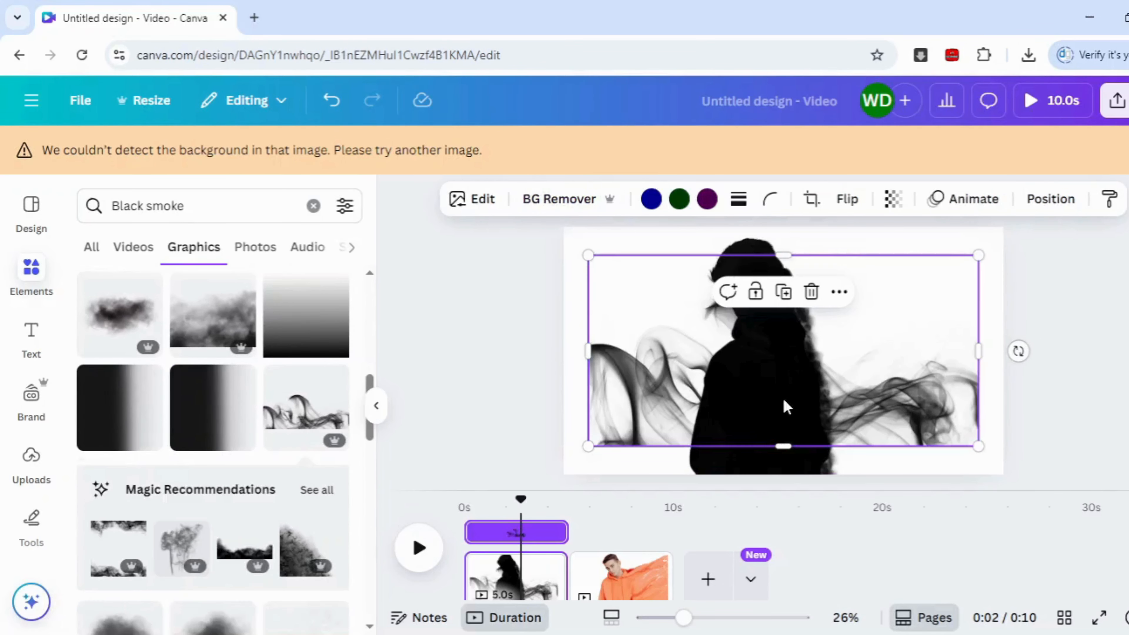
Scale down the smoke graphic, rotate it upright and place it against the silhouette's right side.
{"action": "left_click_drag", "start_coordinate": [976, 262], "coordinate": [895, 298]}
{"action": "left_click_drag", "start_coordinate": [932, 371], "coordinate": [745, 505]}
{"action": "left_click_drag", "start_coordinate": [743, 429], "coordinate": [896, 432]}
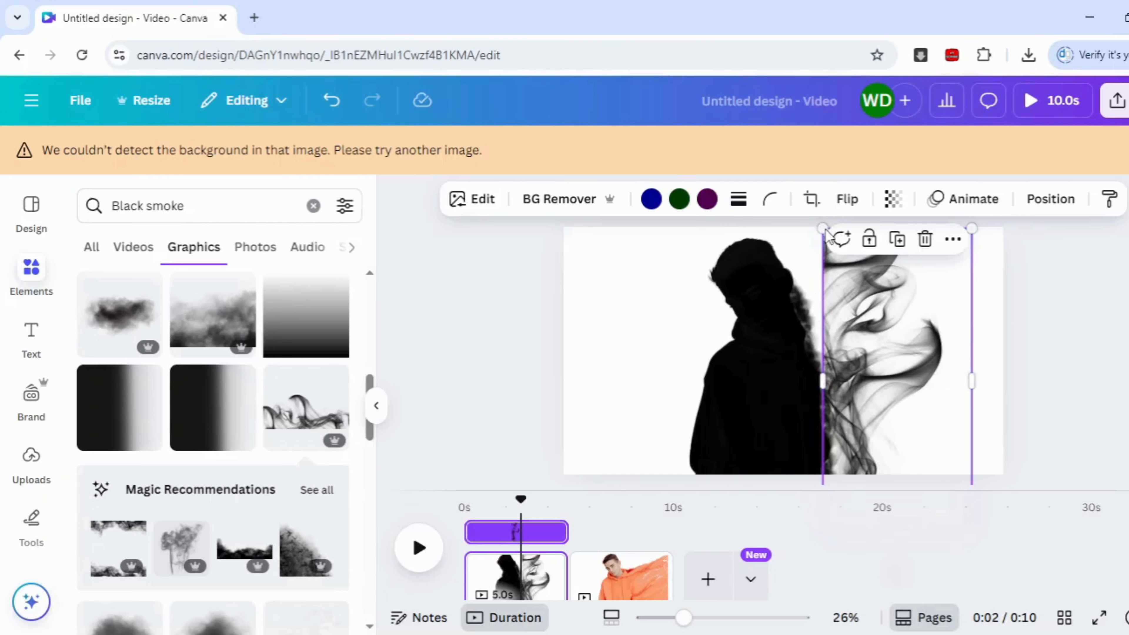
{"action": "left_click_drag", "start_coordinate": [821, 338], "coordinate": [803, 345]}
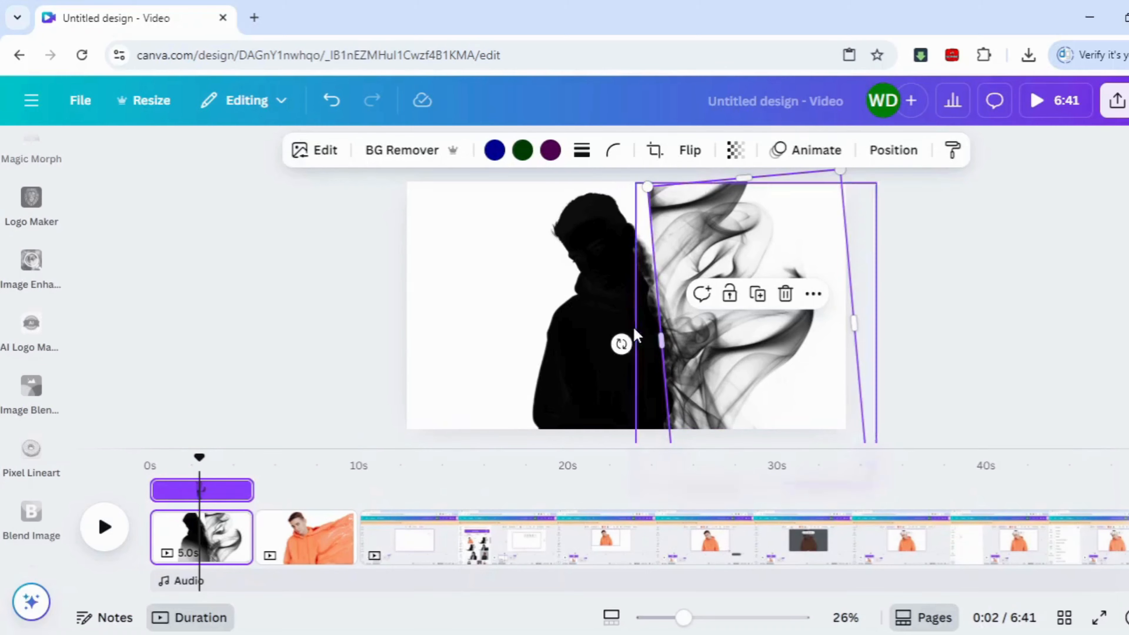
Tilt the smoke graphic further counterclockwise and position it so it flows out of the silhouette's right edge.
{"action": "left_click_drag", "start_coordinate": [621, 343], "coordinate": [613, 369]}
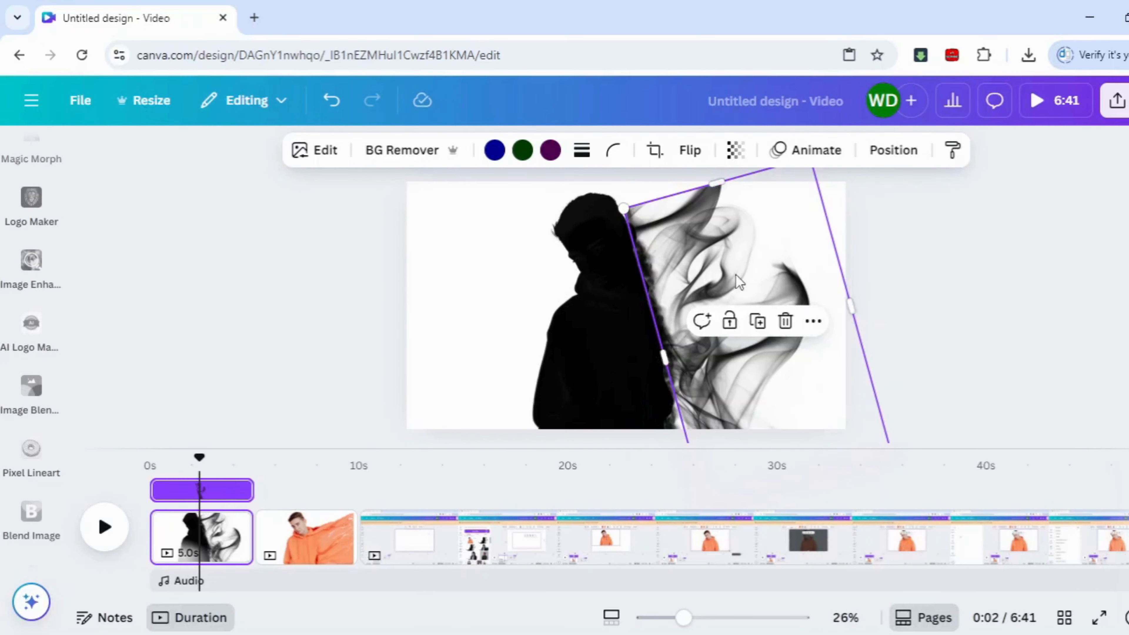
{"action": "left_click_drag", "start_coordinate": [741, 273], "coordinate": [739, 287]}
{"action": "left_click", "coordinate": [1044, 305]}
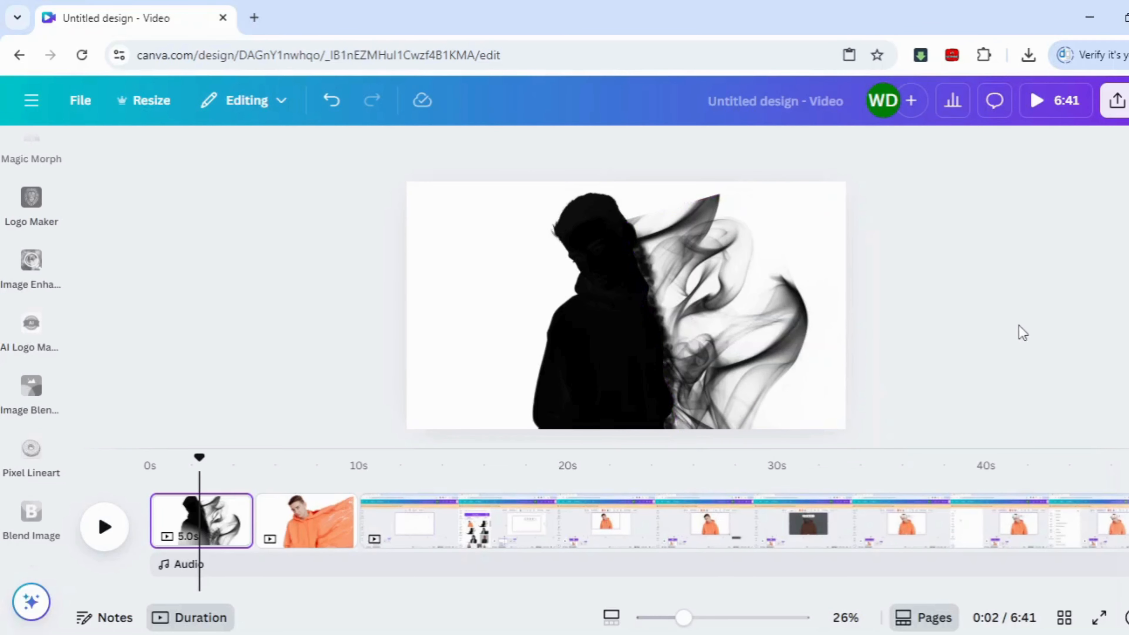
{"action": "left_click", "coordinate": [689, 346]}
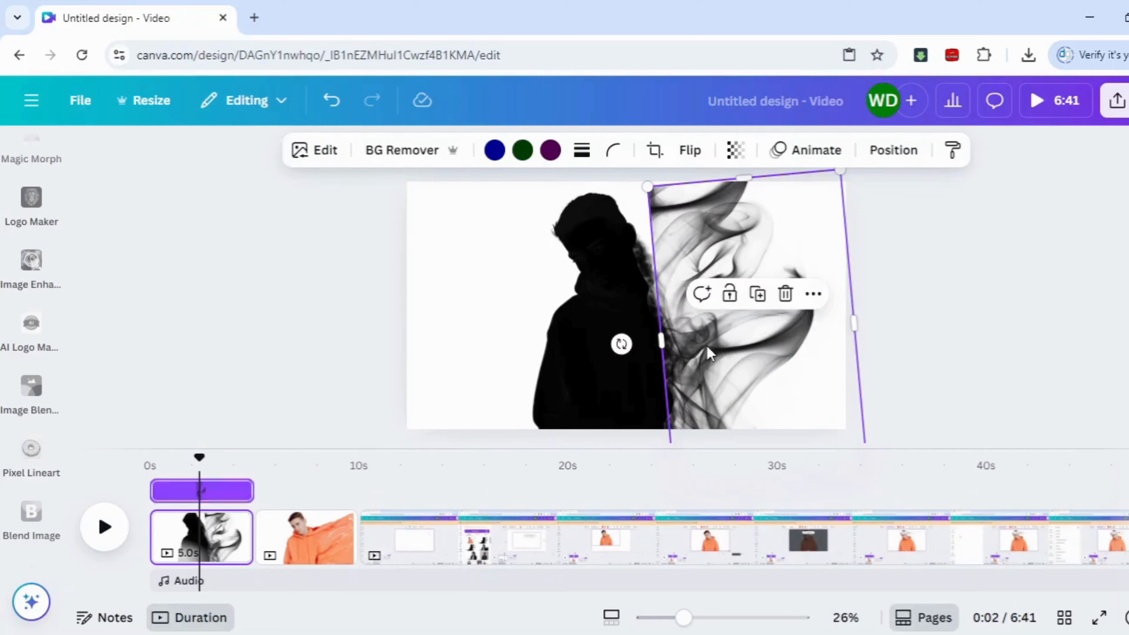
{"action": "left_click_drag", "start_coordinate": [620, 342], "coordinate": [612, 368]}
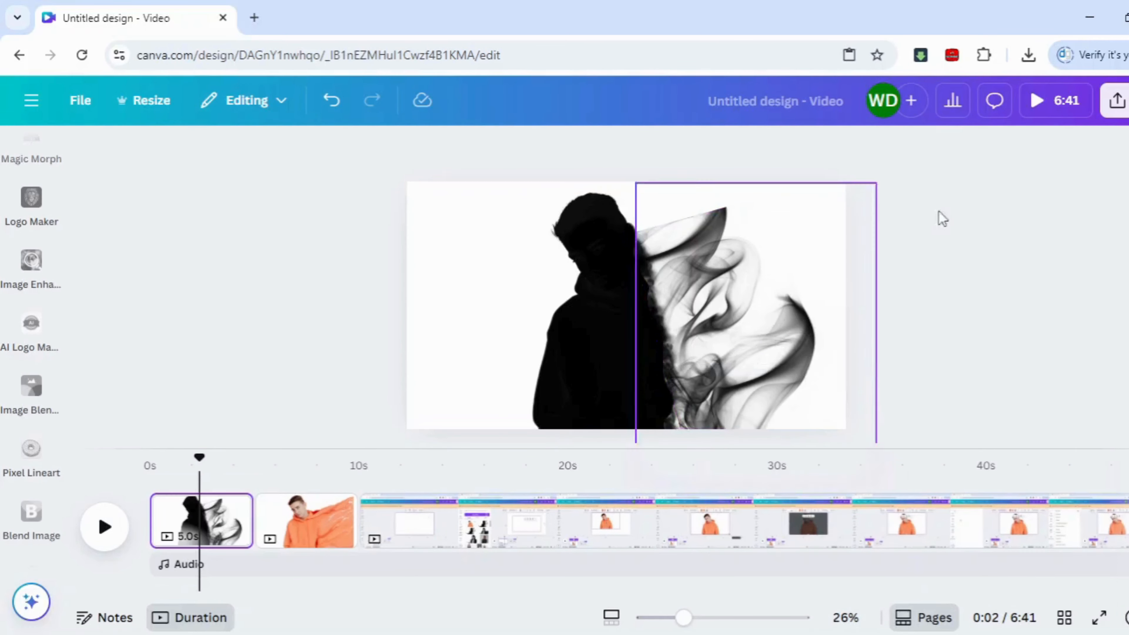
Start downloading the design and change the file type to PNG.
{"action": "left_click", "coordinate": [1115, 100]}
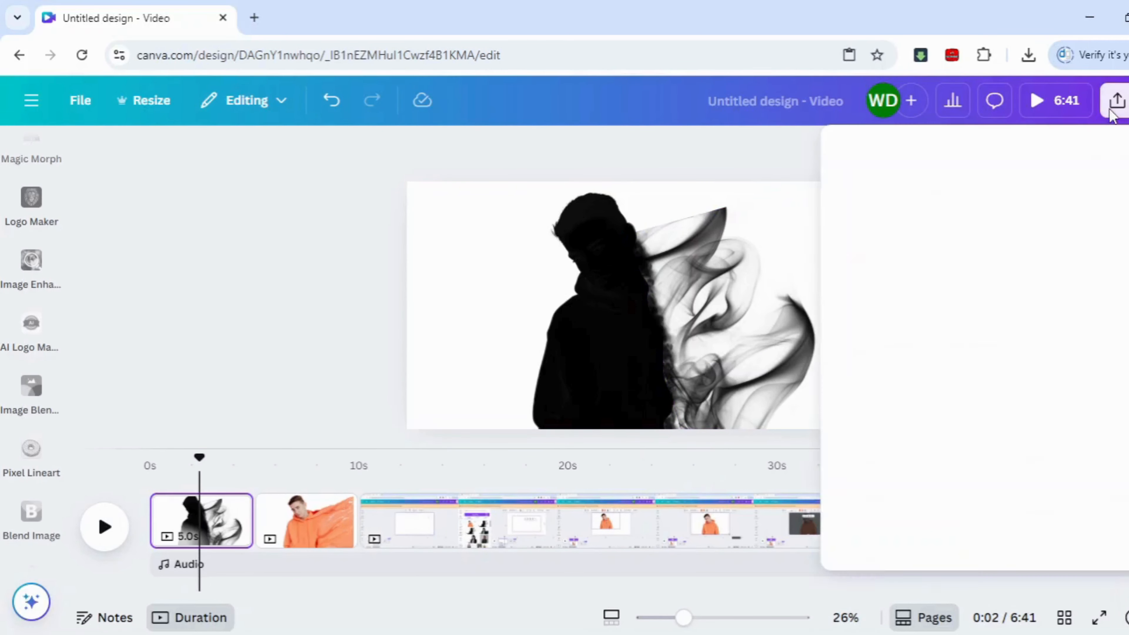
{"action": "left_click", "coordinate": [873, 467]}
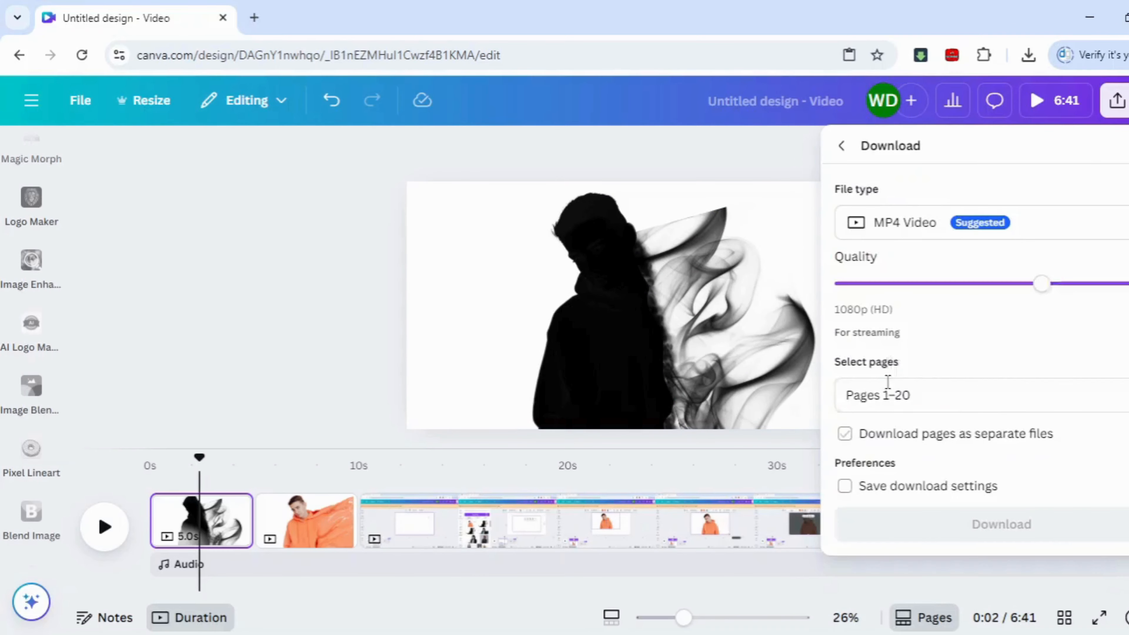
{"action": "left_click", "coordinate": [900, 231]}
{"action": "left_click", "coordinate": [889, 328]}
{"action": "scroll", "coordinate": [909, 394], "scroll_direction": "down", "scroll_amount": 4}
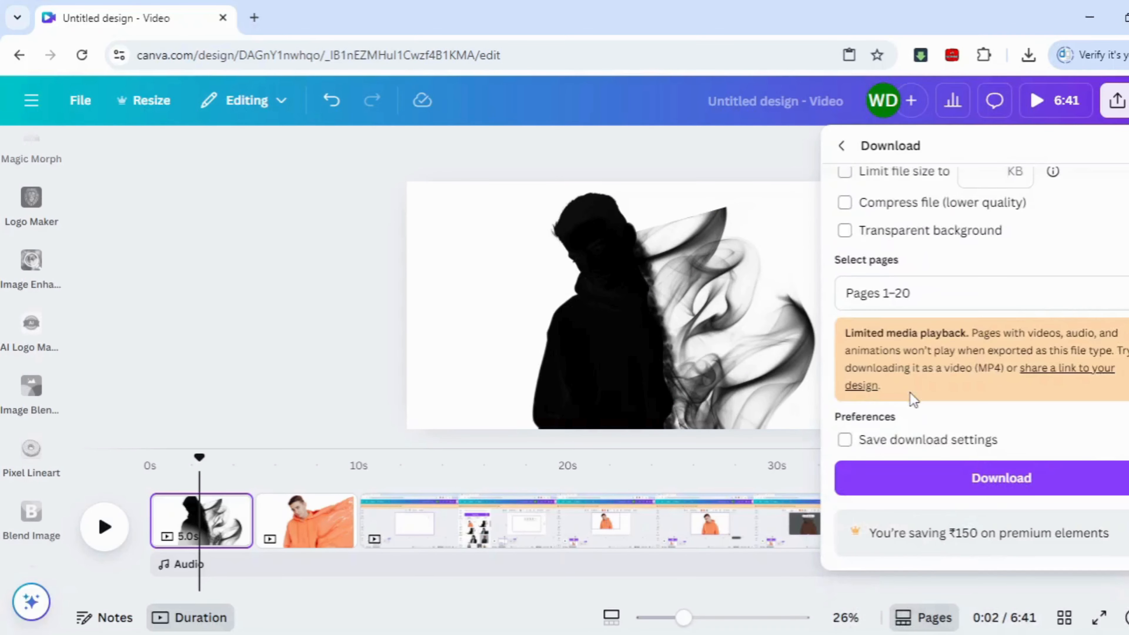
Limit the download to Page 1 only, download it and go to the second page.
{"action": "left_click", "coordinate": [904, 288]}
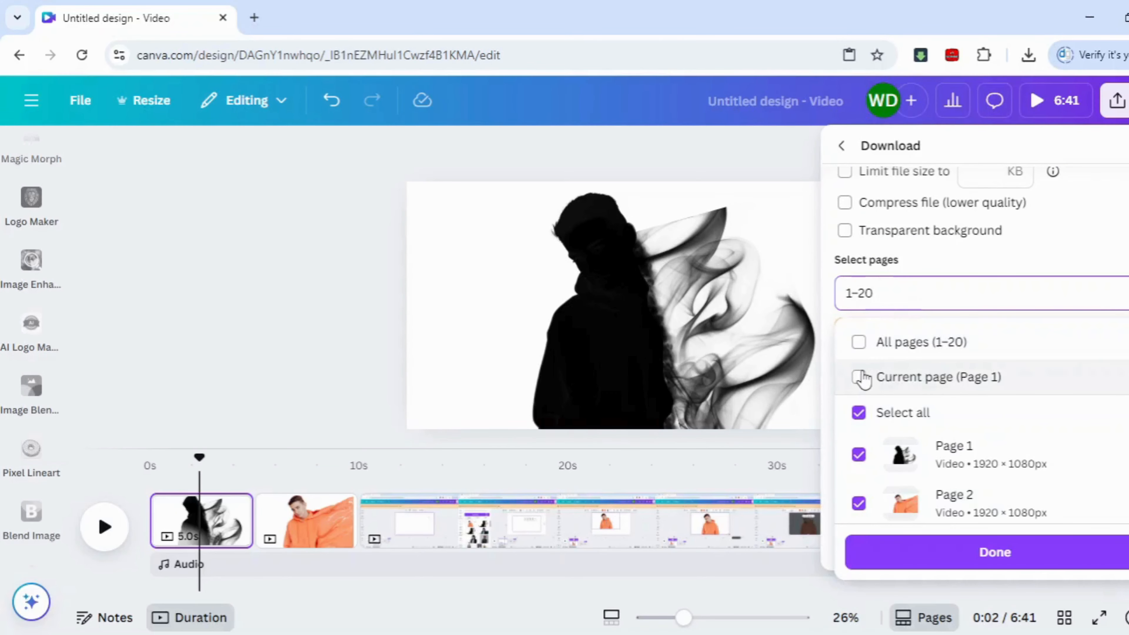
{"action": "left_click", "coordinate": [860, 411]}
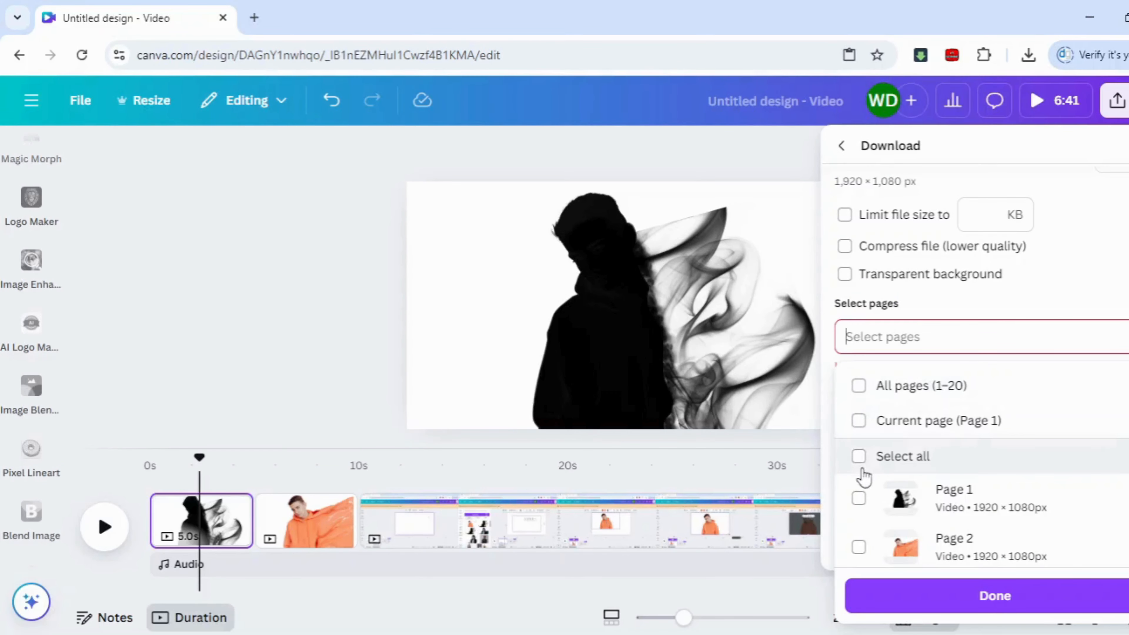
{"action": "left_click", "coordinate": [859, 500]}
{"action": "left_click", "coordinate": [938, 596]}
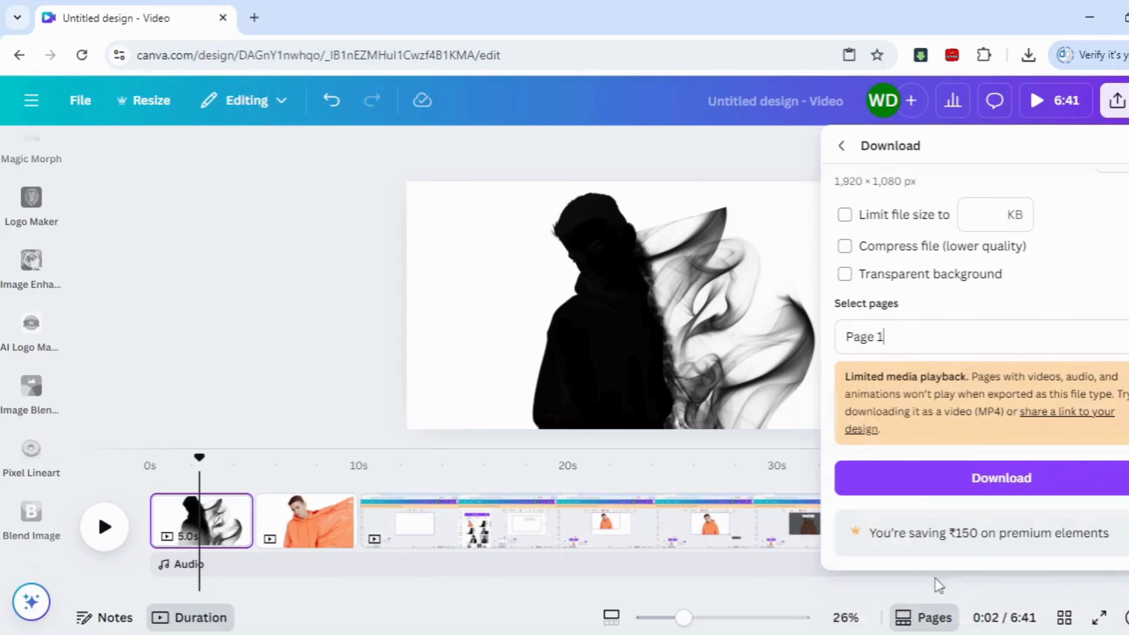
{"action": "left_click", "coordinate": [937, 482]}
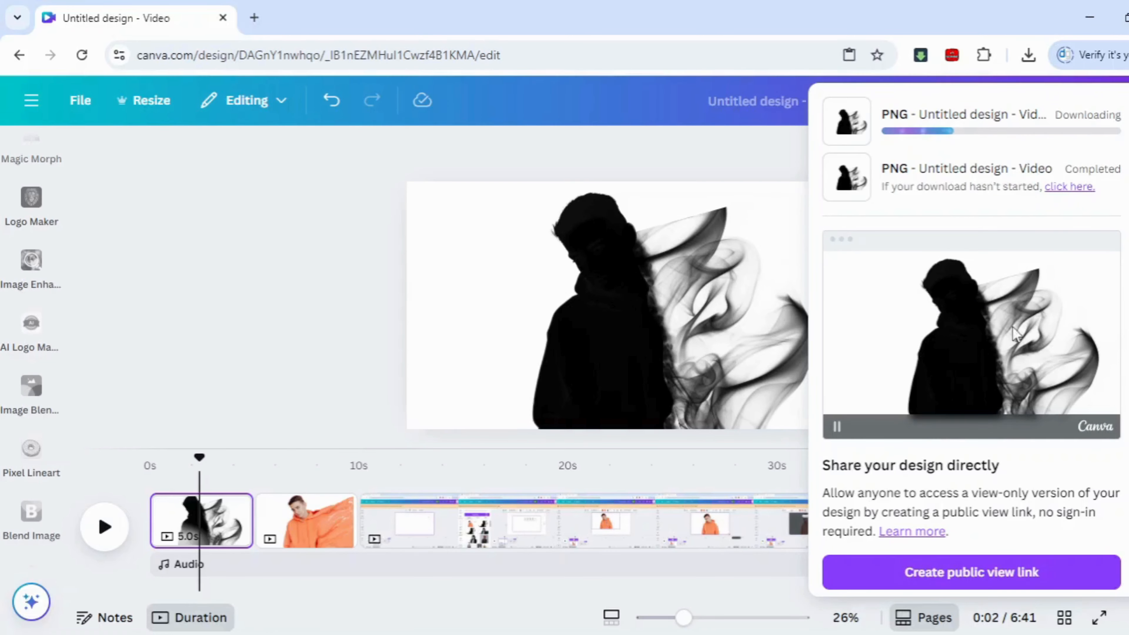
{"action": "left_click", "coordinate": [322, 527]}
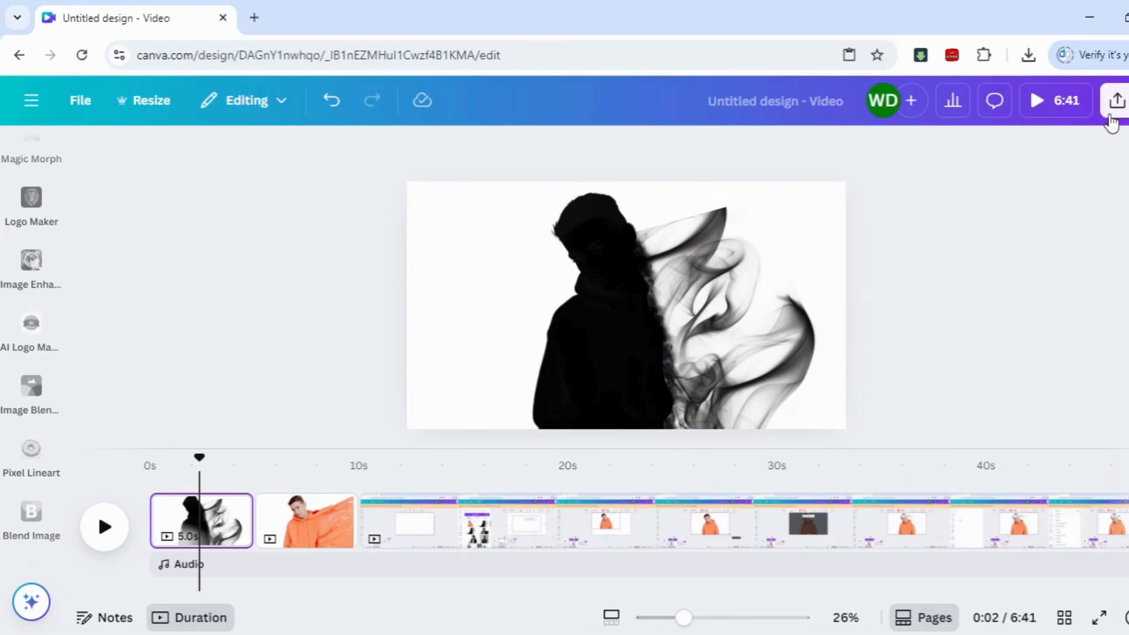
Reopen the design's download settings and set the file type to PNG again.
{"action": "left_click", "coordinate": [1110, 110]}
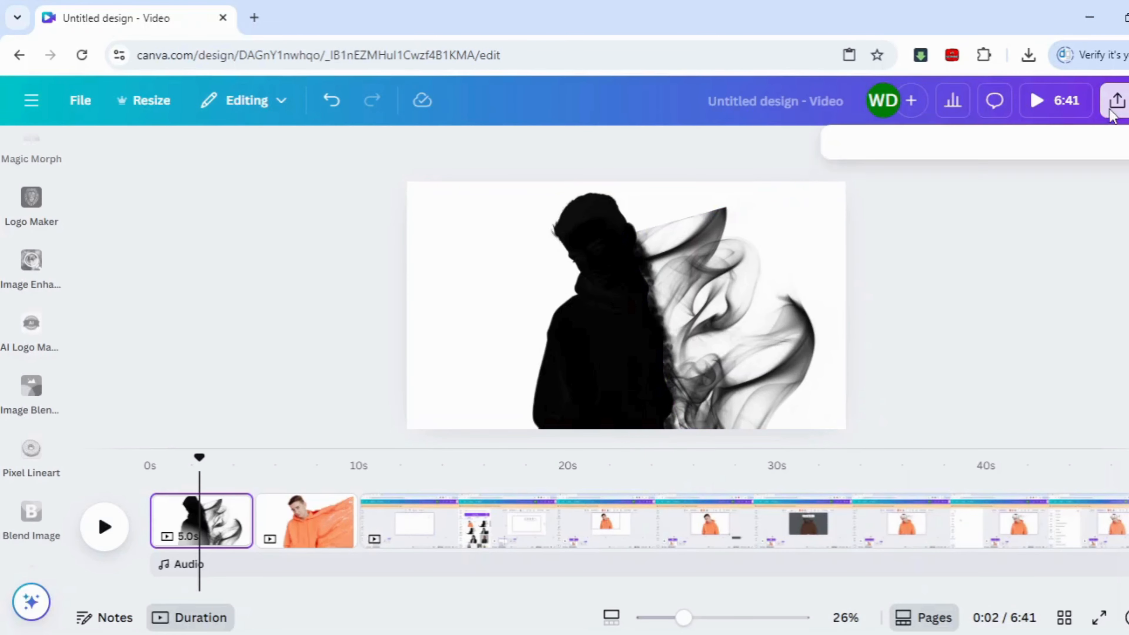
{"action": "left_click", "coordinate": [872, 466]}
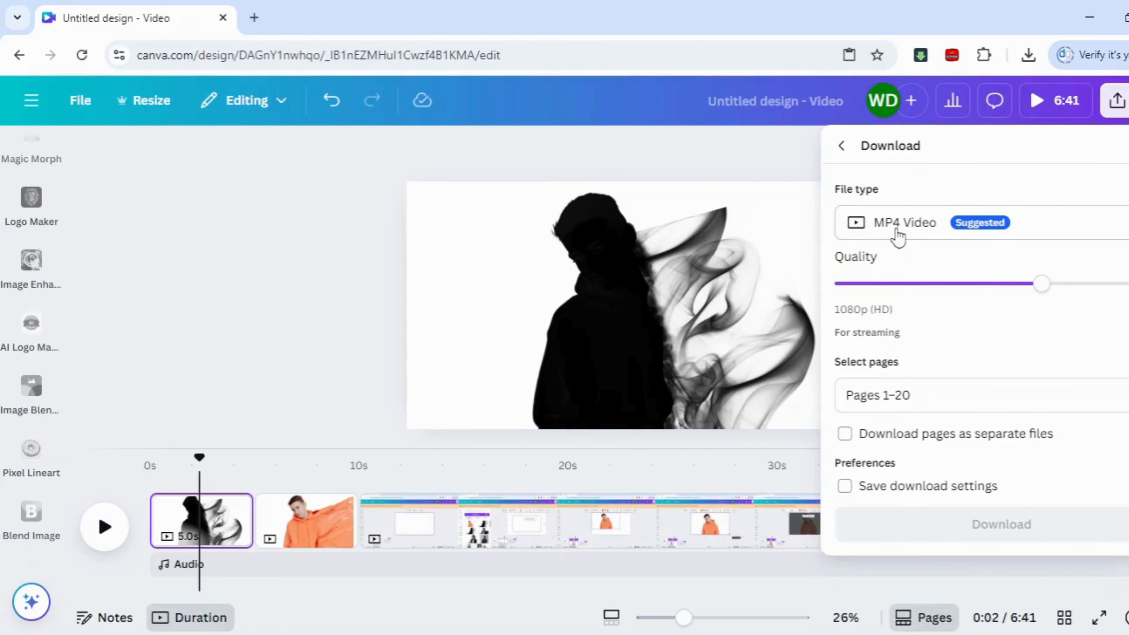
{"action": "left_click", "coordinate": [894, 231]}
{"action": "left_click", "coordinate": [902, 327]}
{"action": "scroll", "coordinate": [889, 386], "scroll_direction": "down", "scroll_amount": 3}
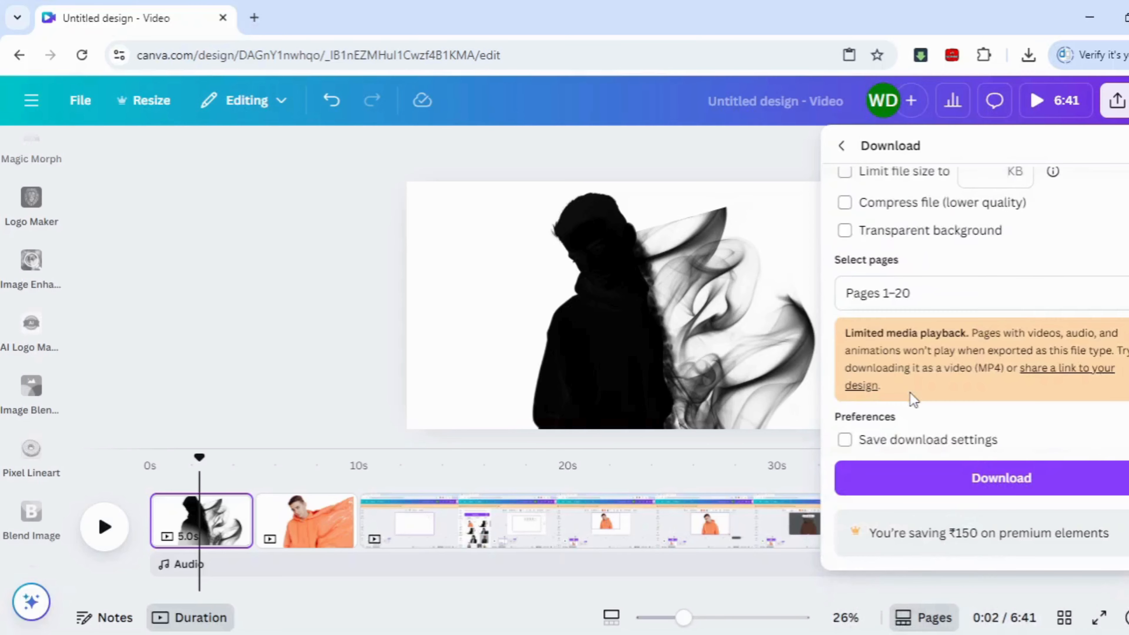
Deselect all pages, choose only Page 1 and download the silhouette image again.
{"action": "left_click", "coordinate": [905, 293]}
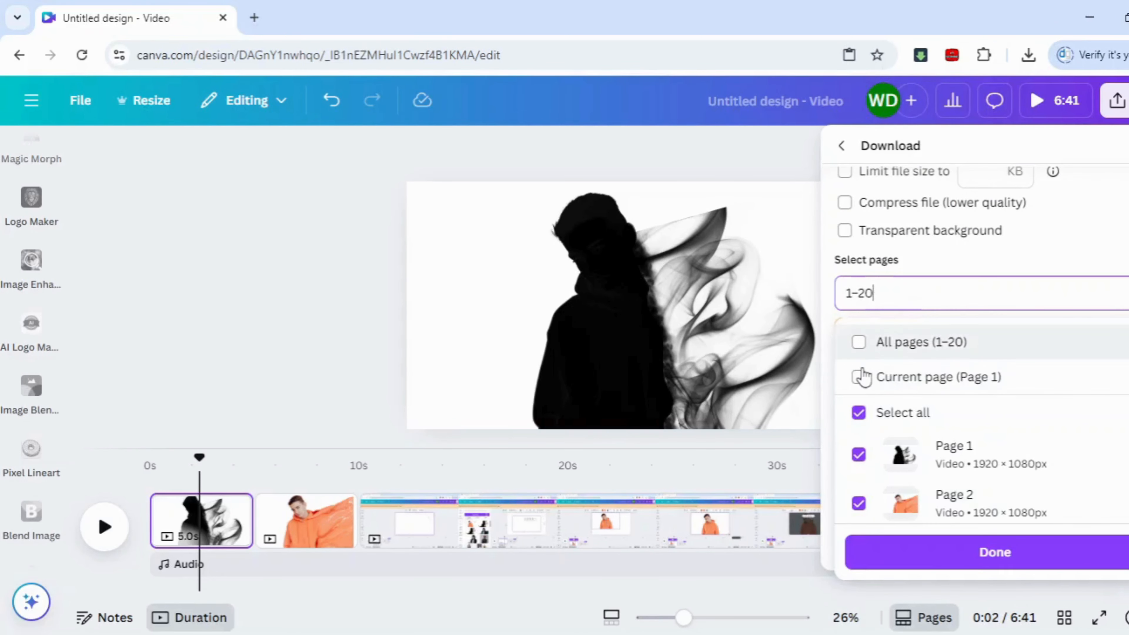
{"action": "left_click", "coordinate": [859, 411]}
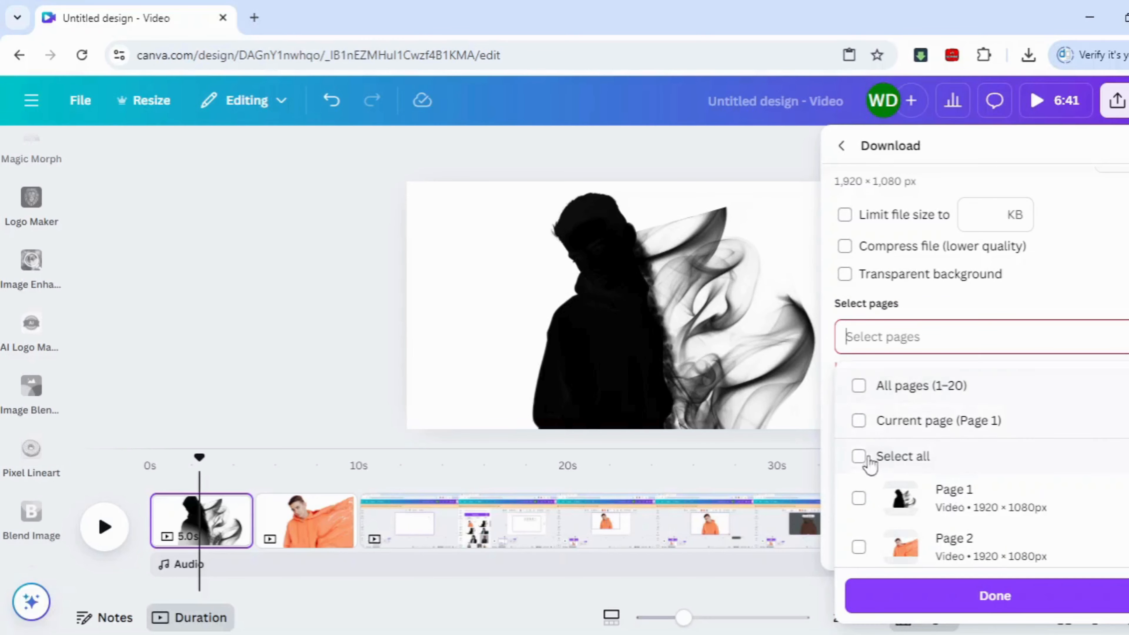
{"action": "left_click", "coordinate": [859, 499]}
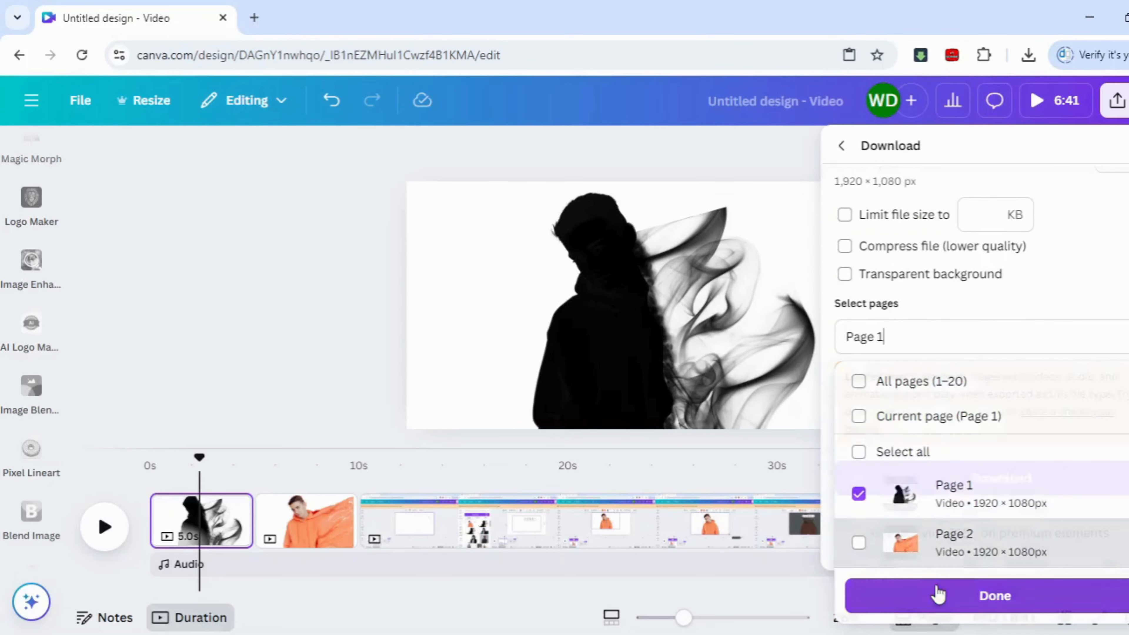
{"action": "left_click", "coordinate": [937, 595]}
{"action": "left_click", "coordinate": [939, 486]}
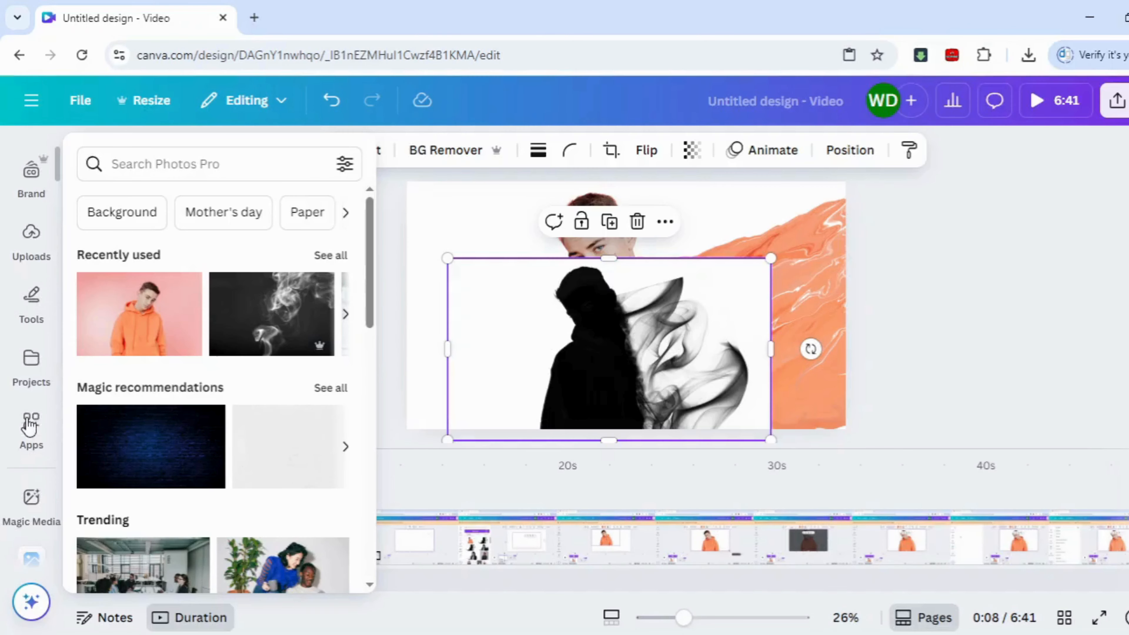
Open the Blend Image app and use the silhouette smoke image on the second page as the top layer.
{"action": "left_click", "coordinate": [32, 427]}
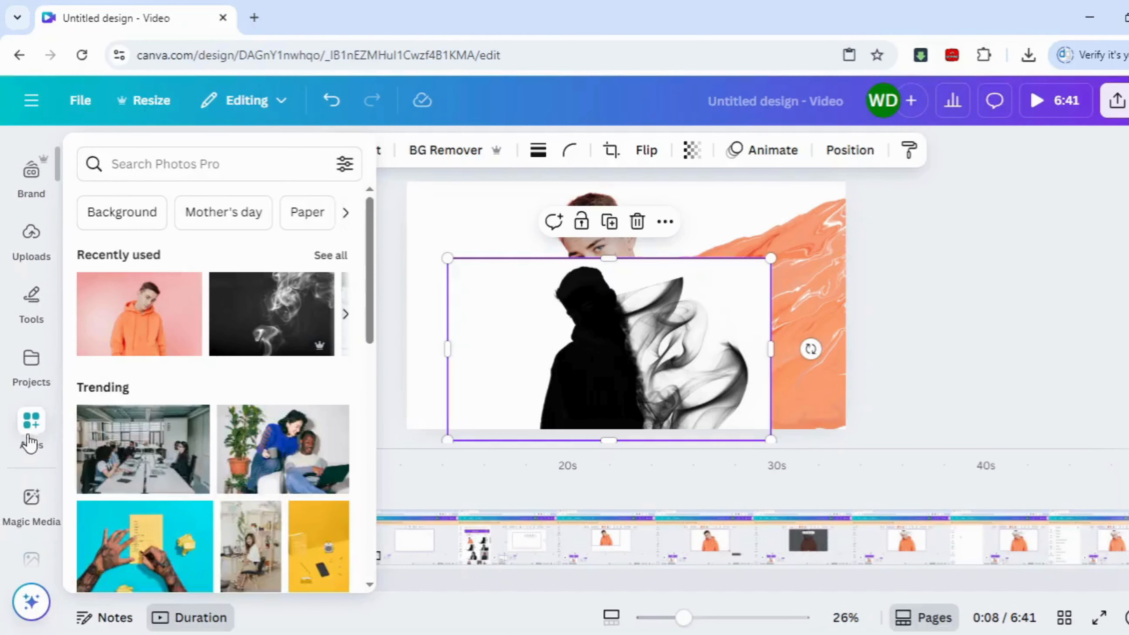
{"action": "left_click", "coordinate": [32, 440]}
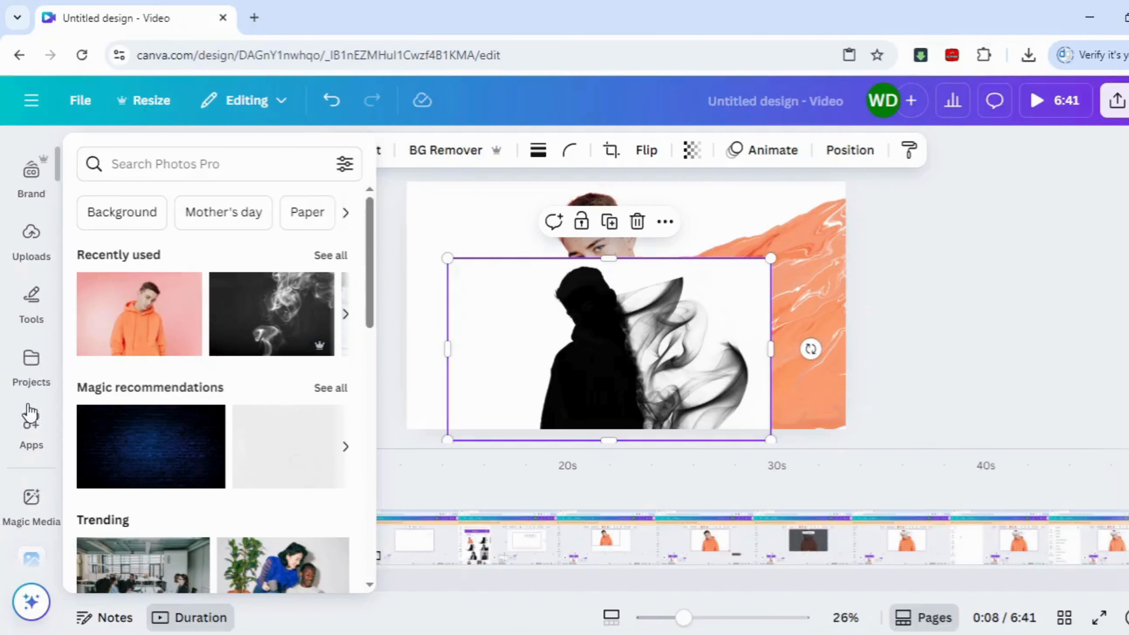
{"action": "left_click", "coordinate": [35, 446]}
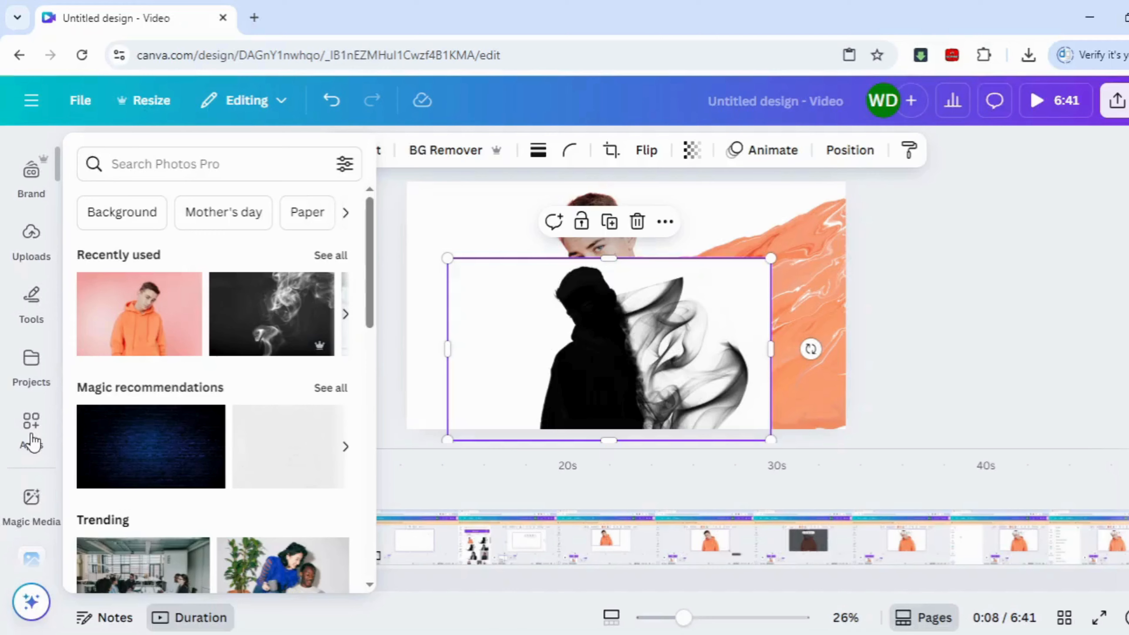
{"action": "left_click", "coordinate": [36, 446]}
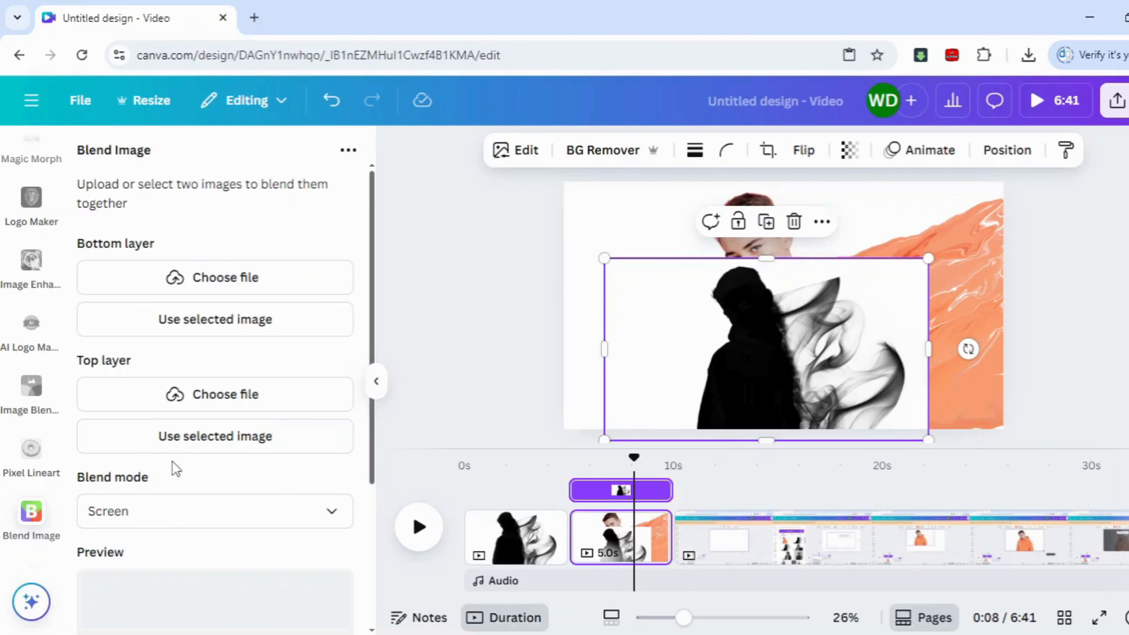
{"action": "left_click", "coordinate": [234, 445]}
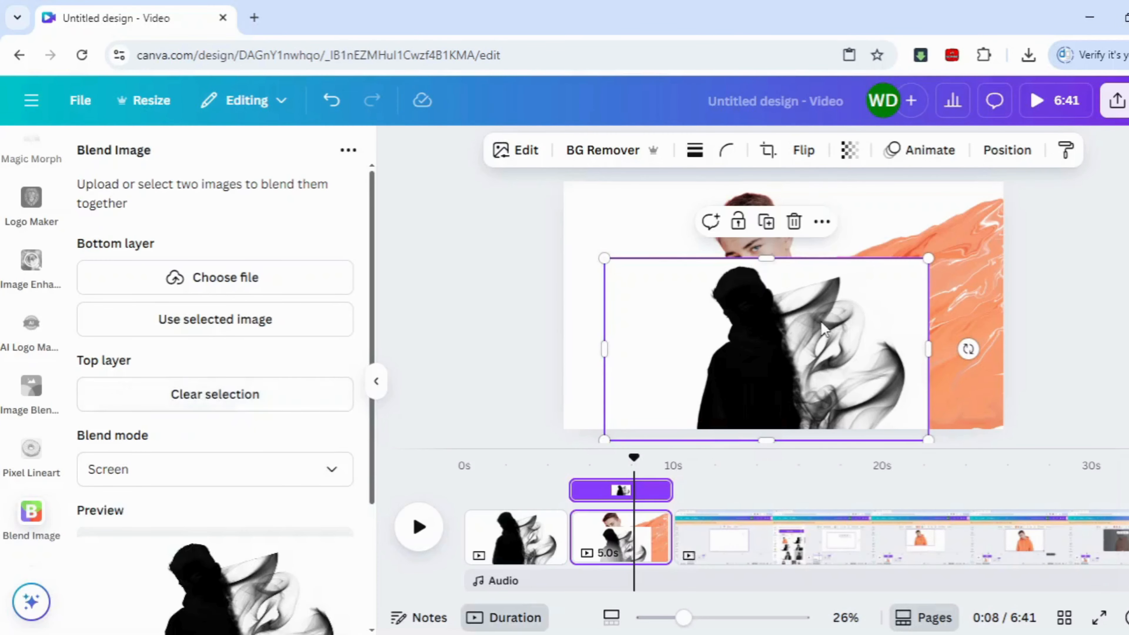
Use the warped hoodie portrait as the bottom layer and add the Screen-mode blend to the design.
{"action": "left_click", "coordinate": [888, 228]}
{"action": "left_click", "coordinate": [231, 319]}
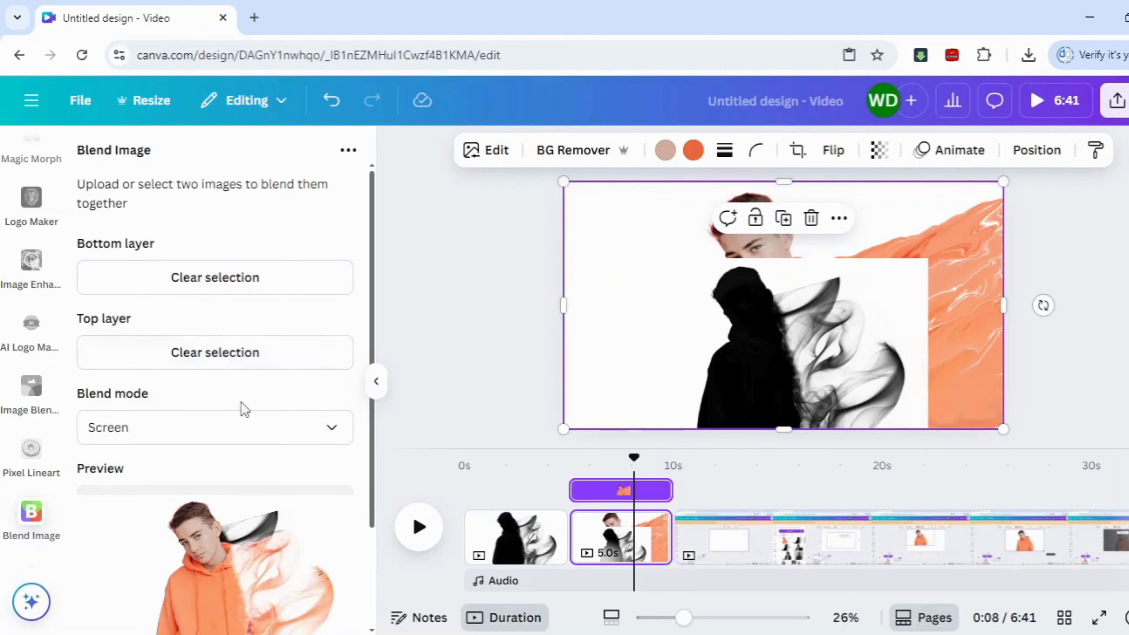
{"action": "scroll", "coordinate": [220, 451], "scroll_direction": "down", "scroll_amount": 3}
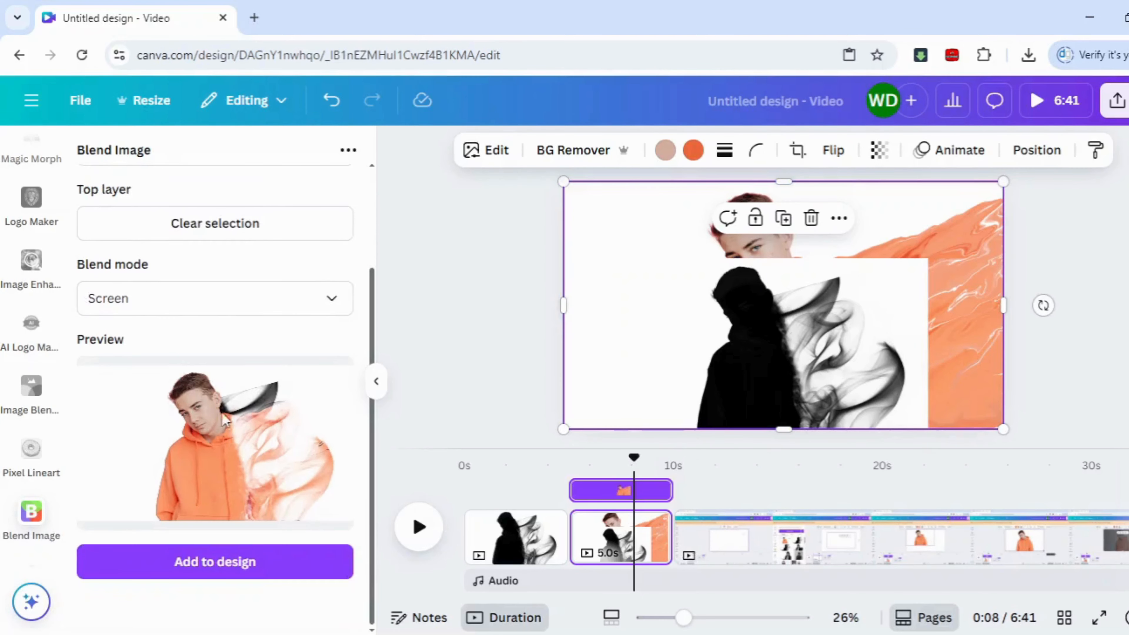
{"action": "left_click", "coordinate": [297, 569]}
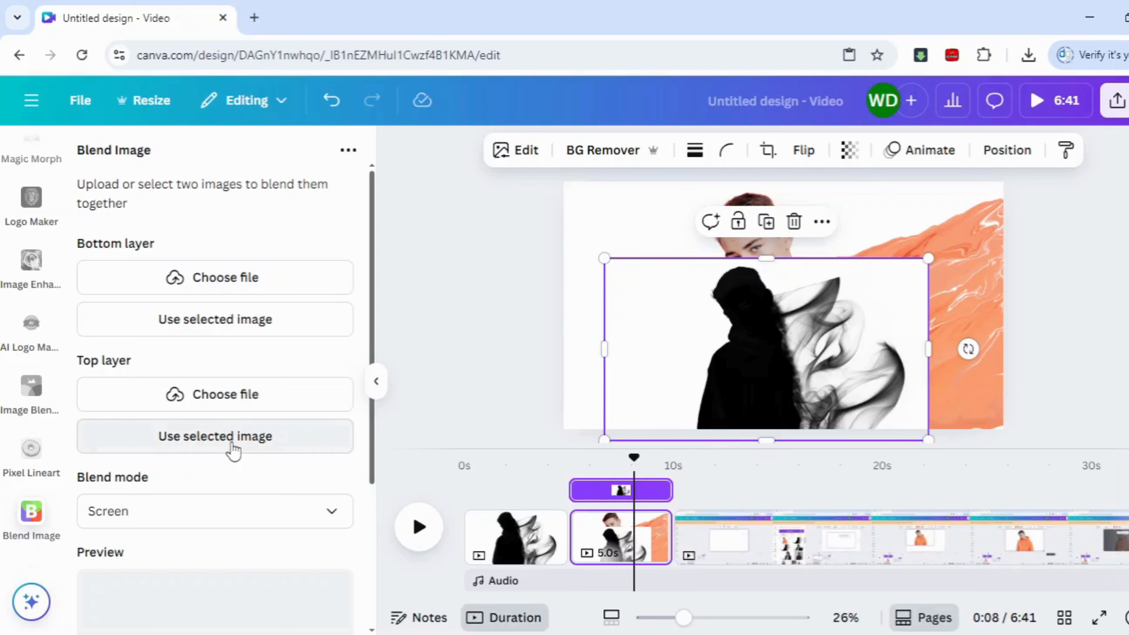
Blend the silhouette image over the portrait again and move the added result to the page's upper-left corner.
{"action": "left_click", "coordinate": [231, 435]}
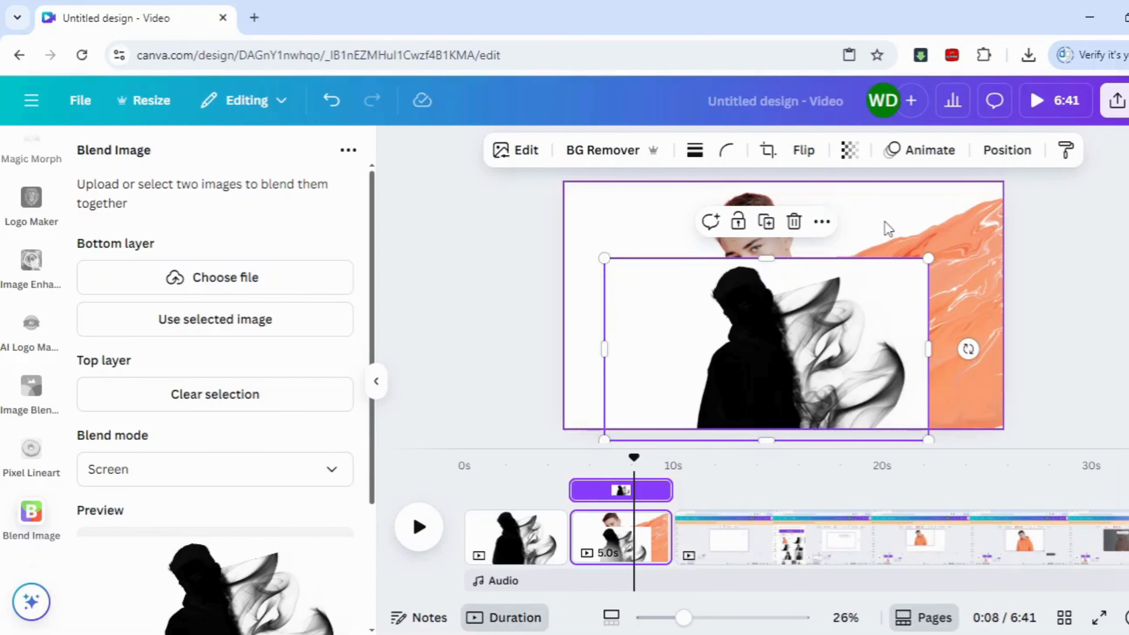
{"action": "left_click", "coordinate": [214, 325]}
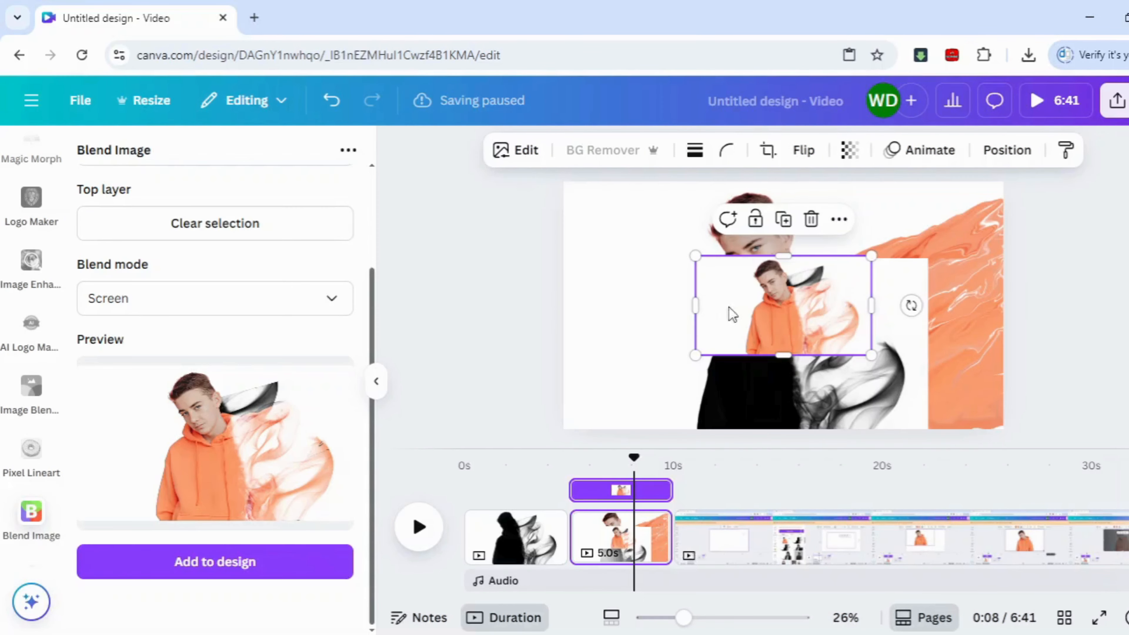
{"action": "left_click_drag", "start_coordinate": [731, 313], "coordinate": [609, 259]}
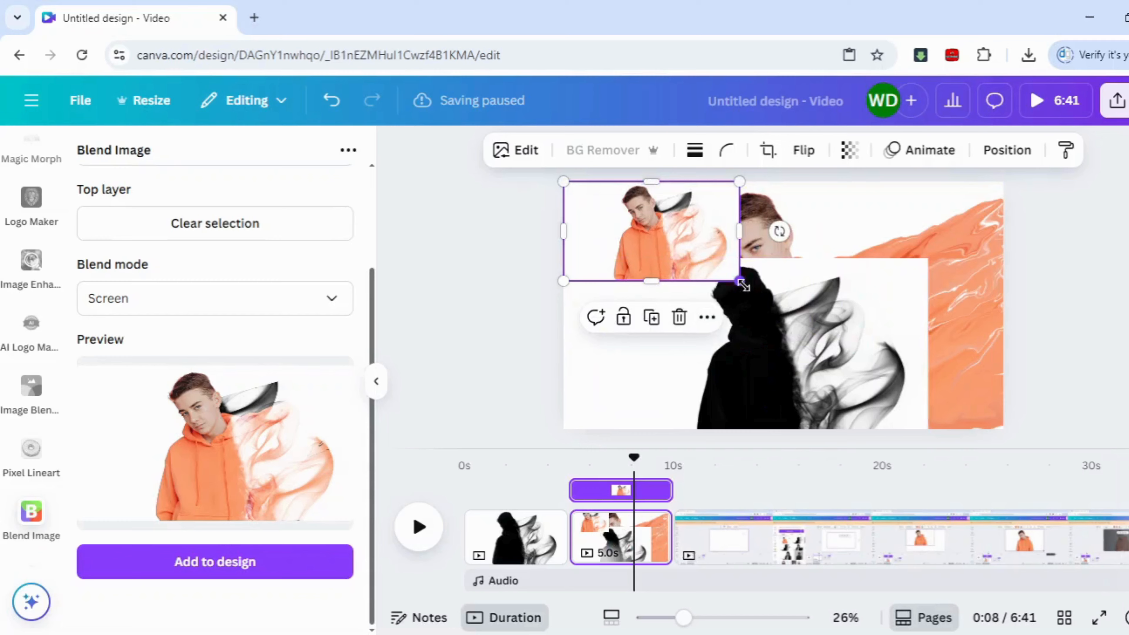